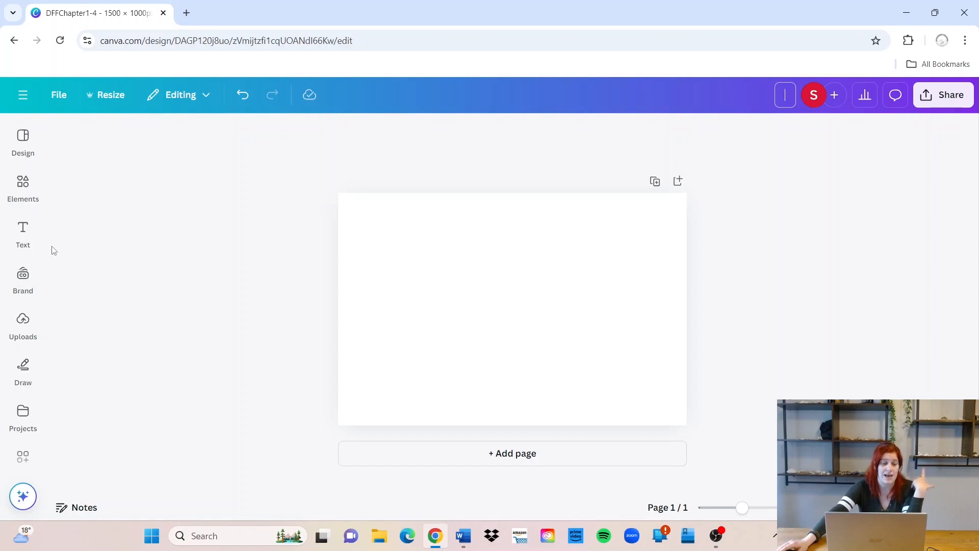
{"action": "left_click", "coordinate": [26, 188]}
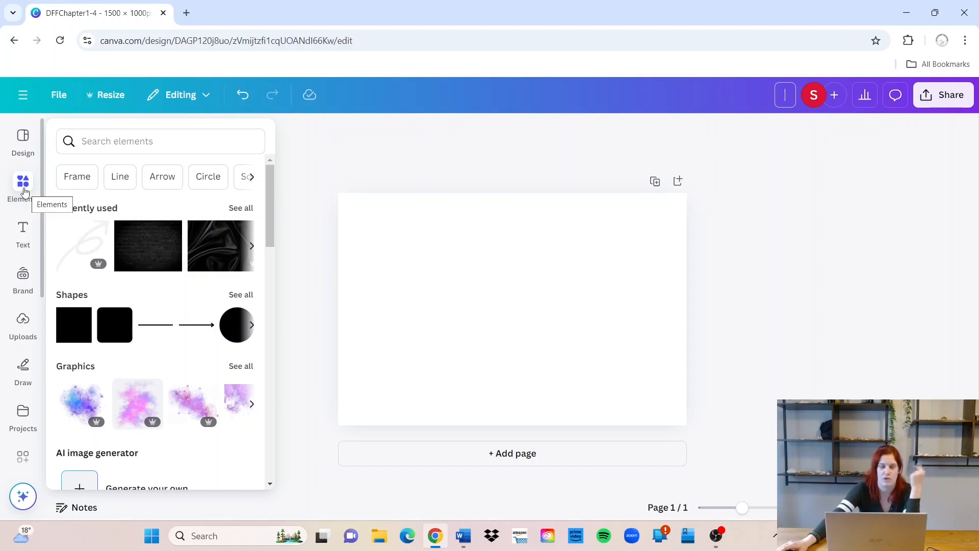
{"action": "left_click", "coordinate": [24, 191]}
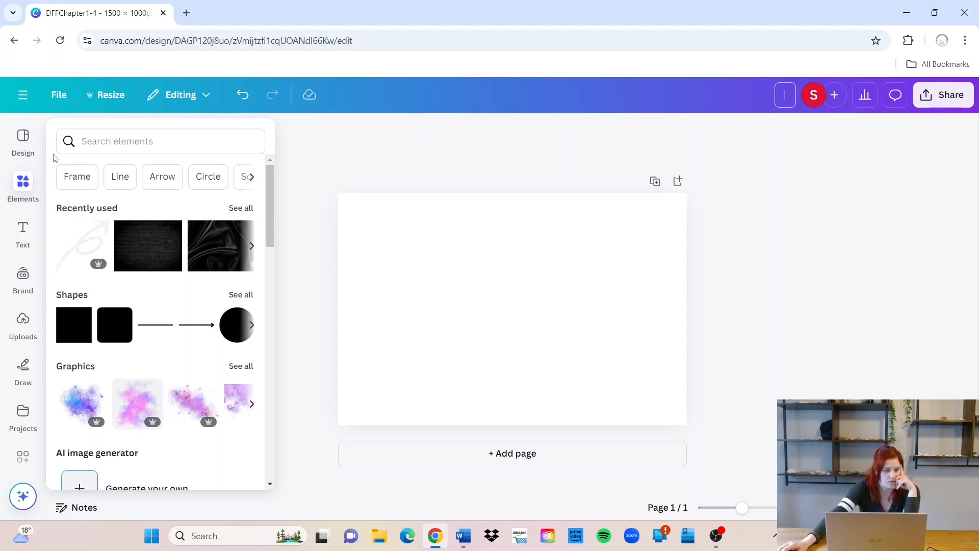
{"action": "left_click", "coordinate": [487, 363]}
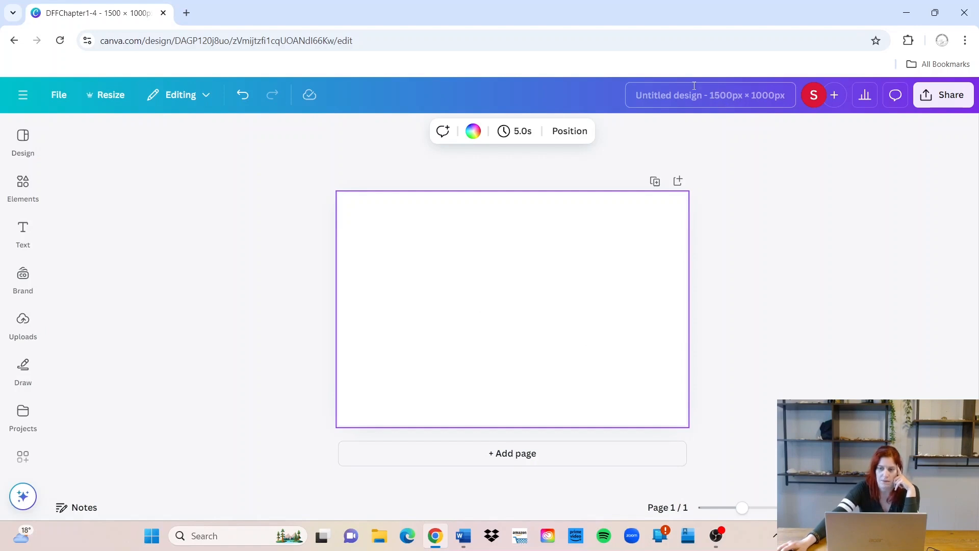
Name the untitled 1500 × 1000 px design "Horrorchapterheading1".
{"action": "left_click", "coordinate": [722, 97]}
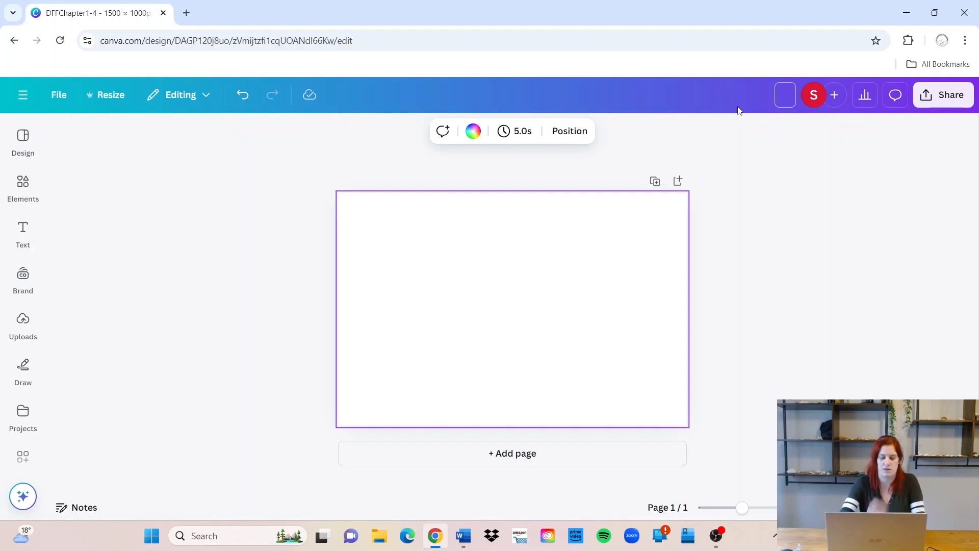
{"action": "key", "text": "Caps_Lock"}
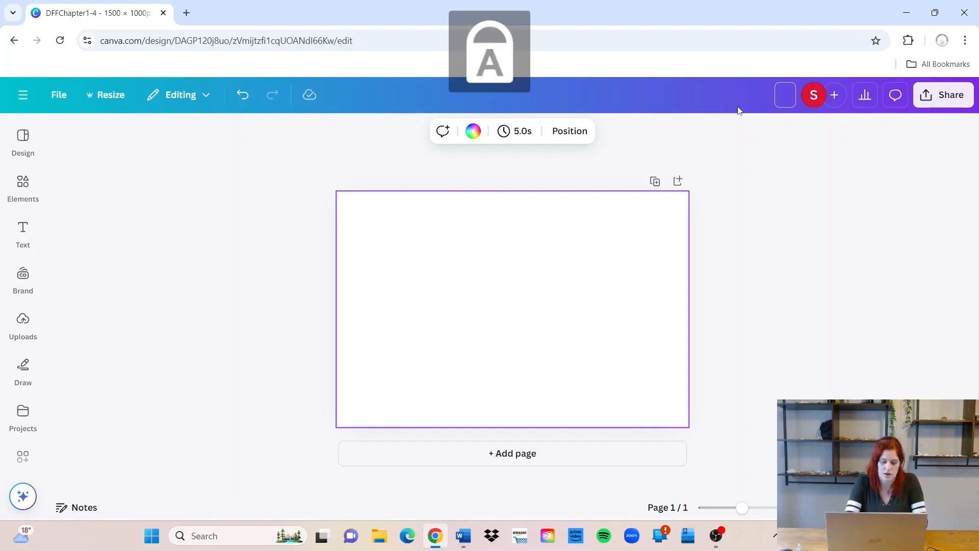
{"action": "type", "text": "Horrorchapterheading"}
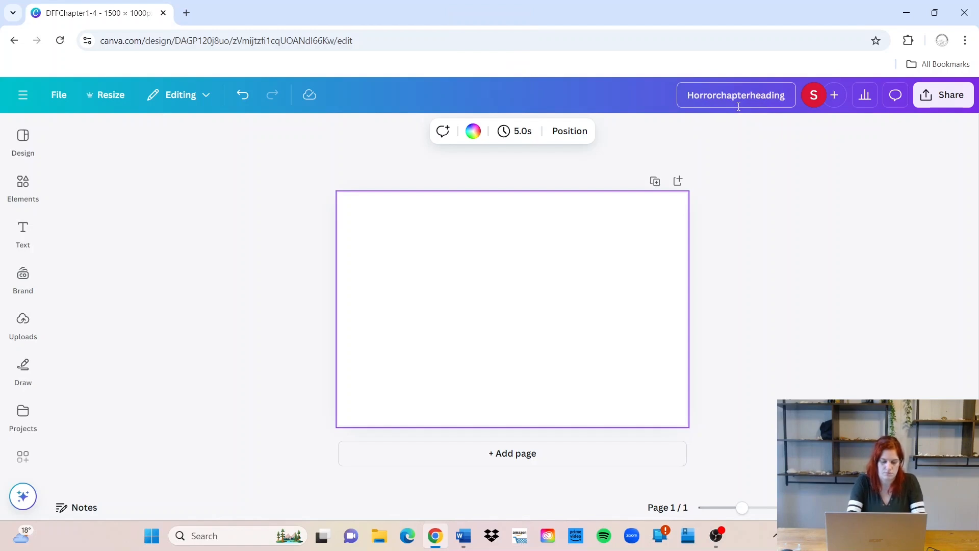
{"action": "type", "text": "1"}
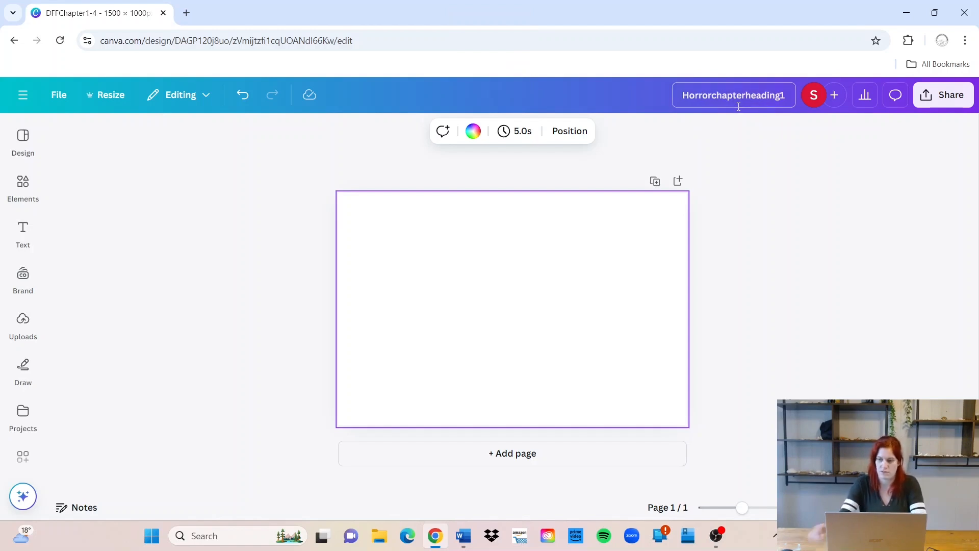
{"action": "left_click", "coordinate": [799, 123]}
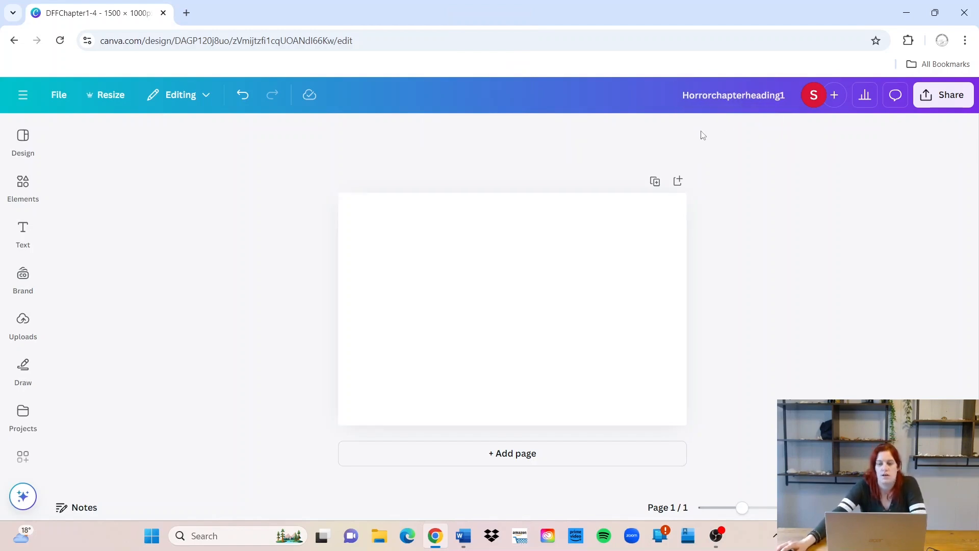
Look through the available tool categories, including templates, elements, text, uploads, drawing, projects, audio and backgrounds.
{"action": "left_click", "coordinate": [549, 226]}
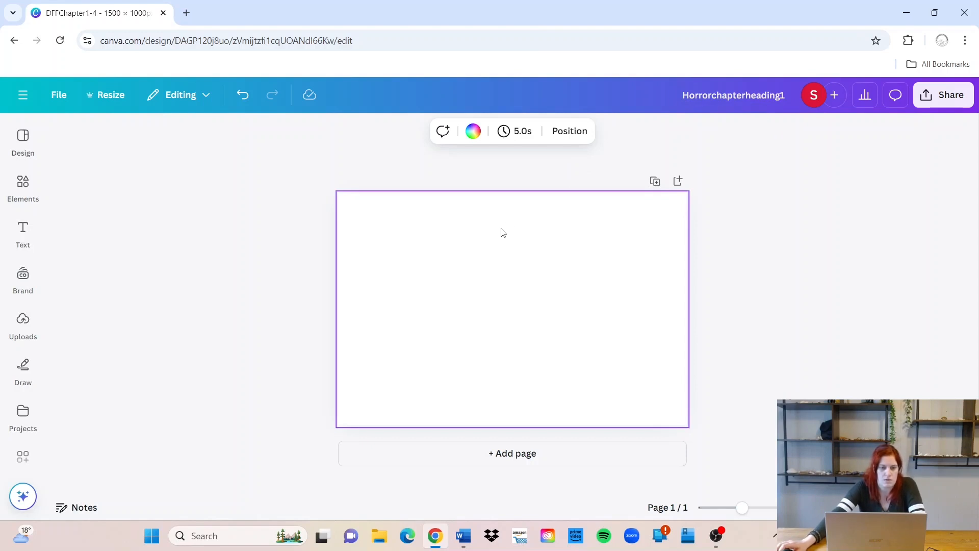
{"action": "left_click", "coordinate": [23, 138]}
{"action": "left_click", "coordinate": [23, 185]}
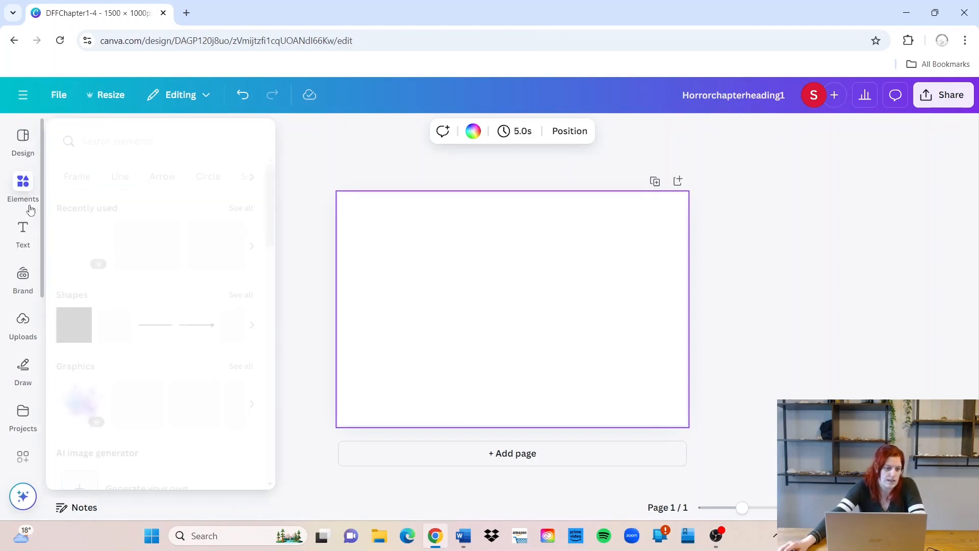
{"action": "left_click", "coordinate": [23, 231]}
{"action": "left_click", "coordinate": [23, 278]}
{"action": "left_click", "coordinate": [23, 324]}
{"action": "left_click", "coordinate": [23, 370]}
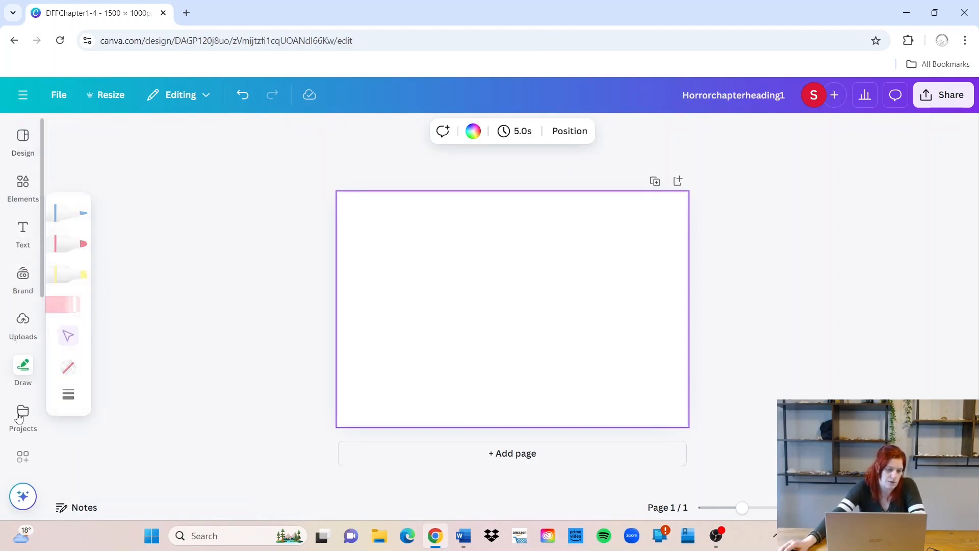
{"action": "left_click", "coordinate": [23, 416]}
{"action": "scroll", "coordinate": [23, 408], "scroll_direction": "down", "scroll_amount": 3}
{"action": "scroll", "coordinate": [23, 406], "scroll_direction": "down", "scroll_amount": 3}
{"action": "left_click", "coordinate": [20, 306]}
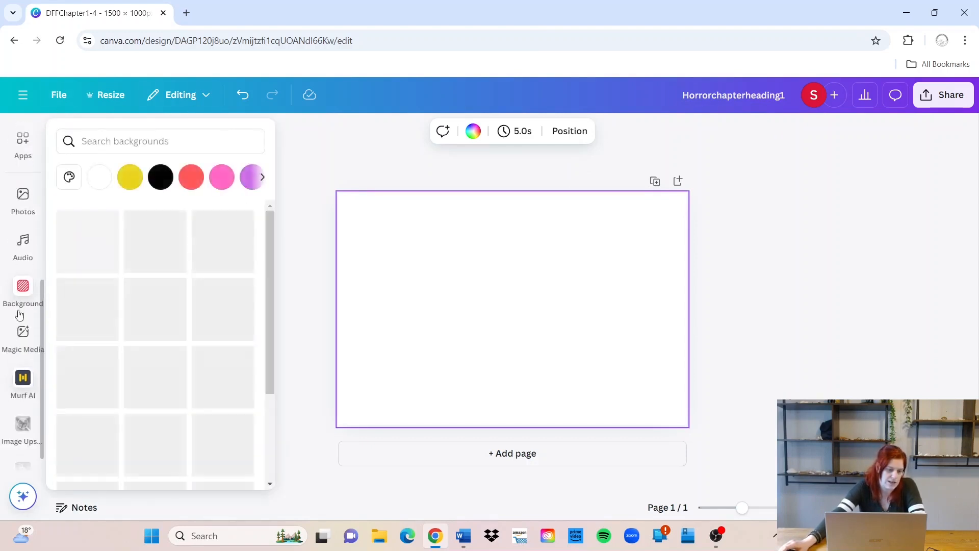
{"action": "left_click", "coordinate": [22, 243]}
{"action": "scroll", "coordinate": [15, 377], "scroll_direction": "up", "scroll_amount": 5}
{"action": "left_click", "coordinate": [20, 370]}
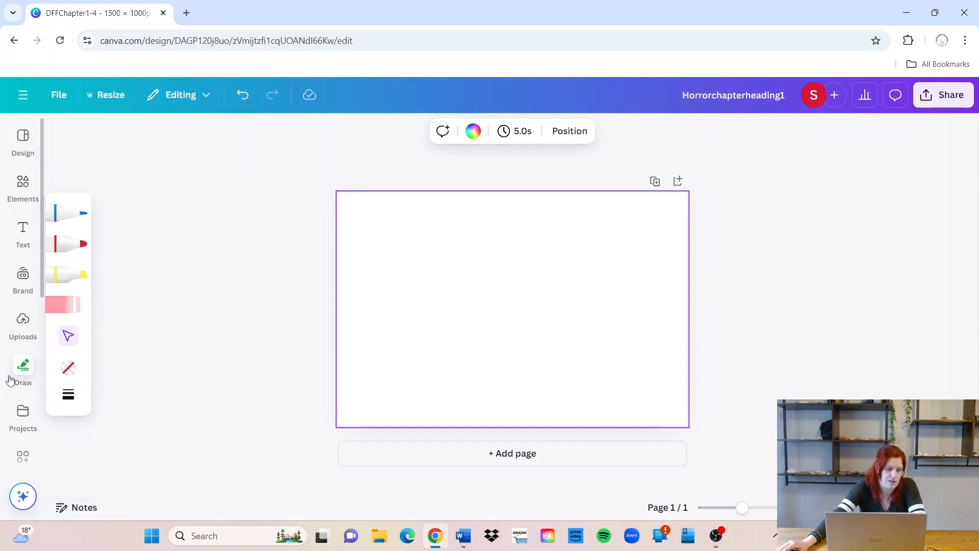
{"action": "left_click", "coordinate": [23, 137]}
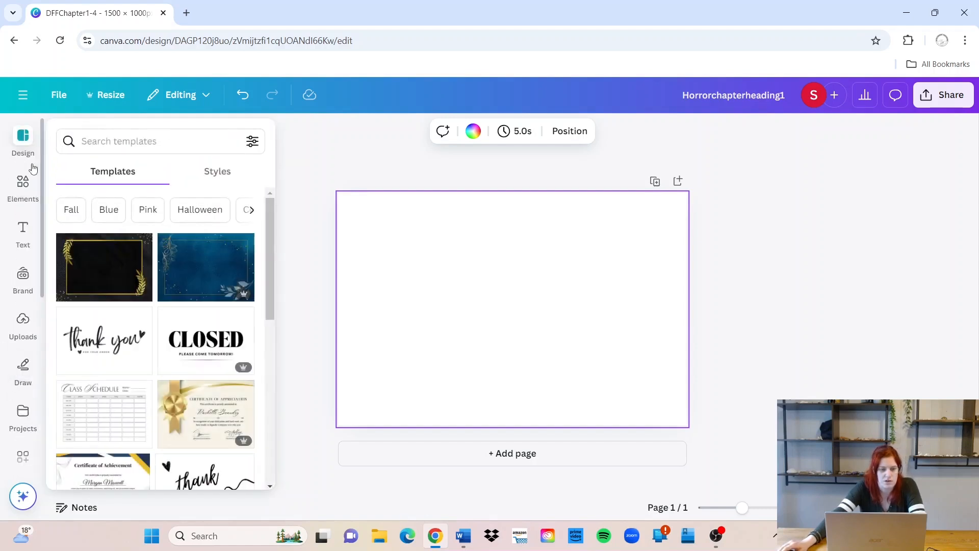
Find the round black spider web among the "horror" graphics and place it against the left edge of the blank page.
{"action": "left_click", "coordinate": [26, 184]}
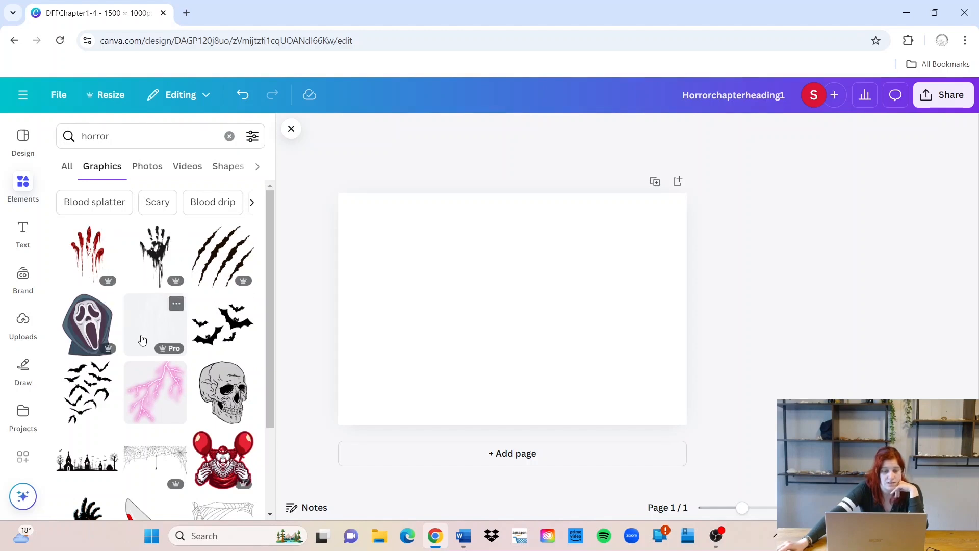
{"action": "scroll", "coordinate": [143, 341], "scroll_direction": "down", "scroll_amount": 6}
{"action": "scroll", "coordinate": [143, 341], "scroll_direction": "down", "scroll_amount": 1}
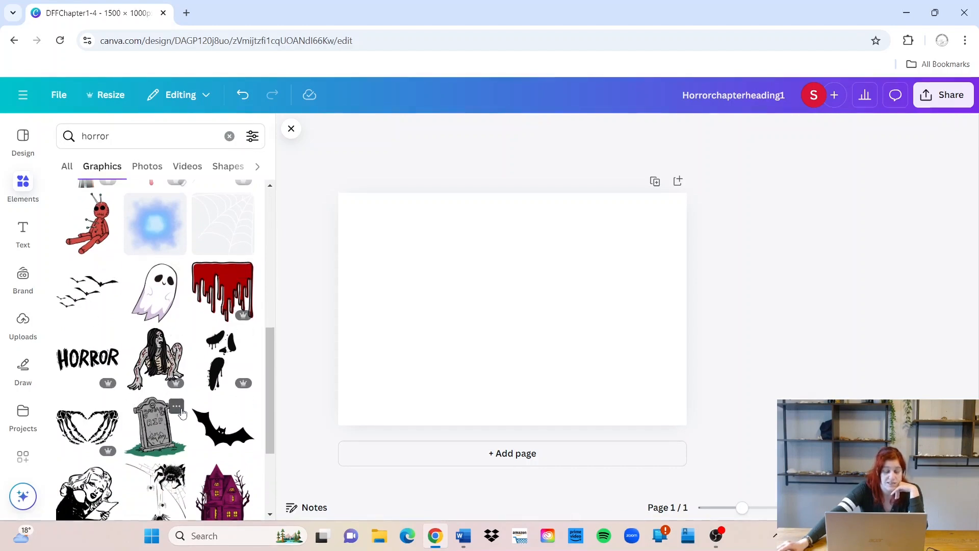
{"action": "scroll", "coordinate": [164, 404], "scroll_direction": "down", "scroll_amount": 3}
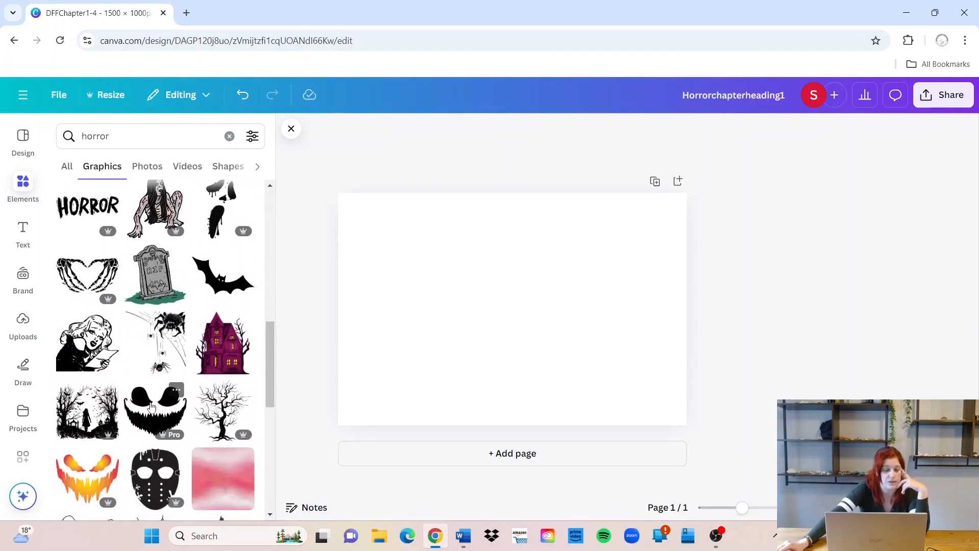
{"action": "scroll", "coordinate": [162, 404], "scroll_direction": "down", "scroll_amount": 1}
{"action": "scroll", "coordinate": [151, 400], "scroll_direction": "down", "scroll_amount": 2}
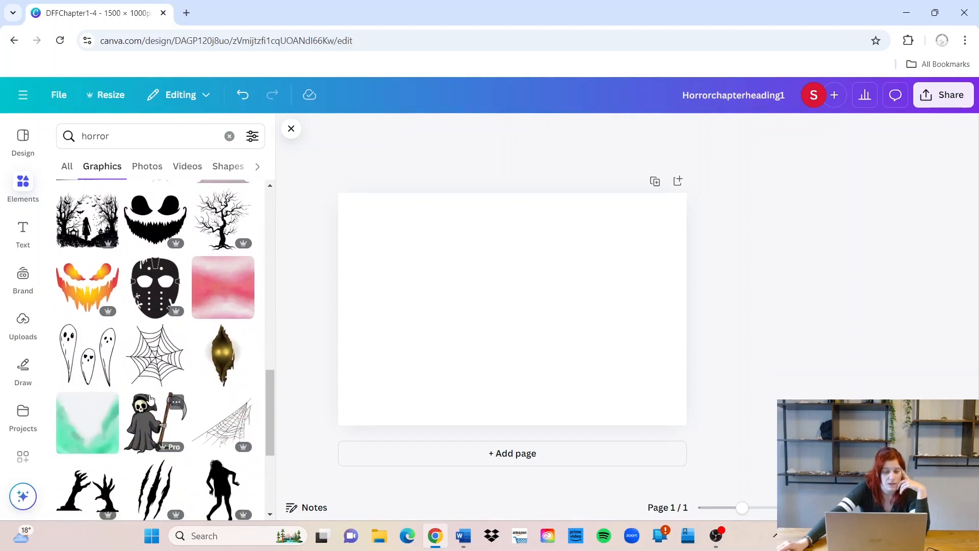
{"action": "left_click", "coordinate": [149, 360]}
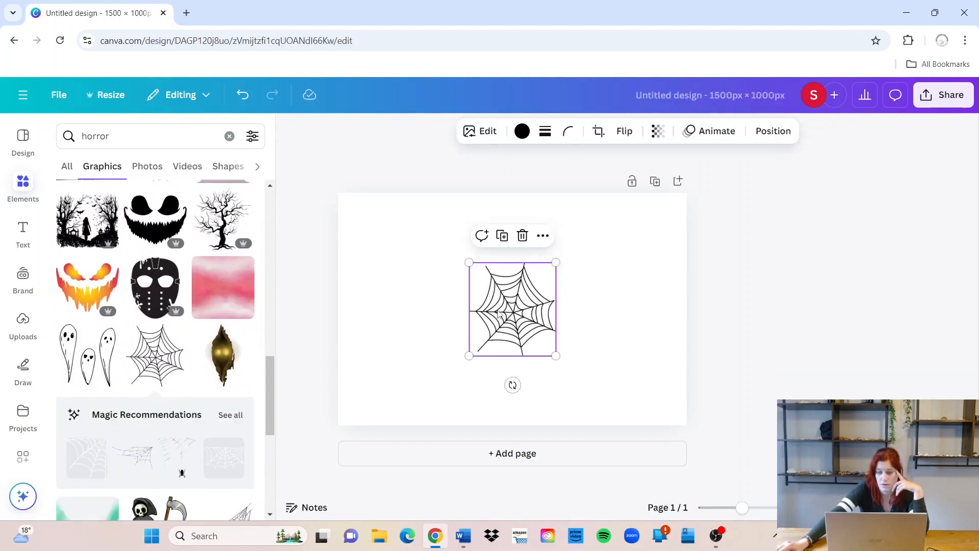
{"action": "left_click_drag", "start_coordinate": [508, 313], "coordinate": [379, 305]}
{"action": "left_click", "coordinate": [301, 286]}
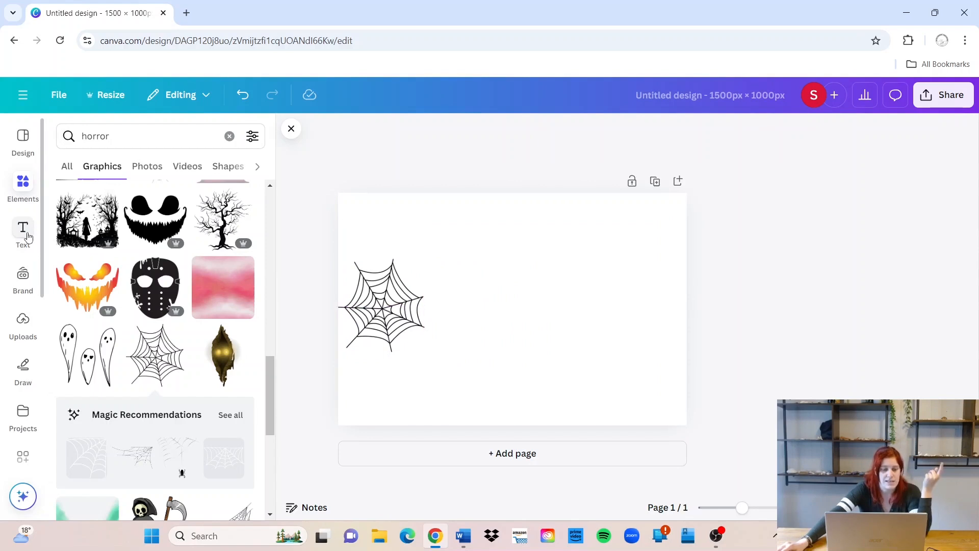
Look through the ready-made font combinations and add the "SCARY story" one to the page.
{"action": "left_click", "coordinate": [23, 233]}
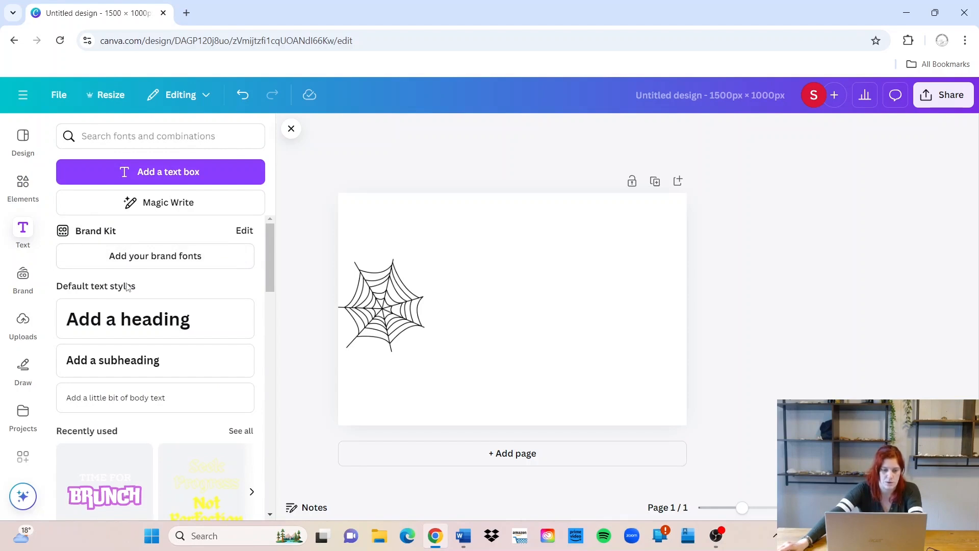
{"action": "scroll", "coordinate": [131, 286], "scroll_direction": "down", "scroll_amount": 8}
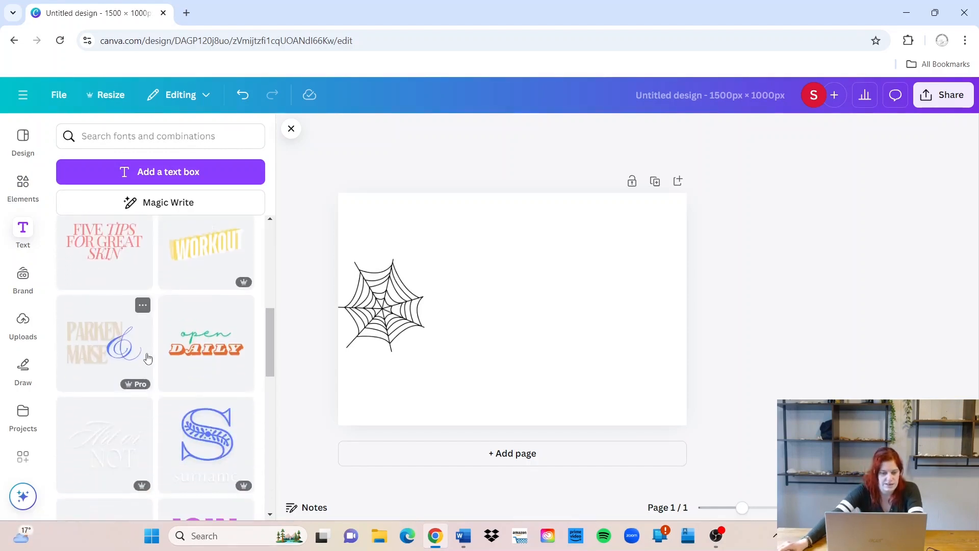
{"action": "scroll", "coordinate": [158, 347], "scroll_direction": "down", "scroll_amount": 3}
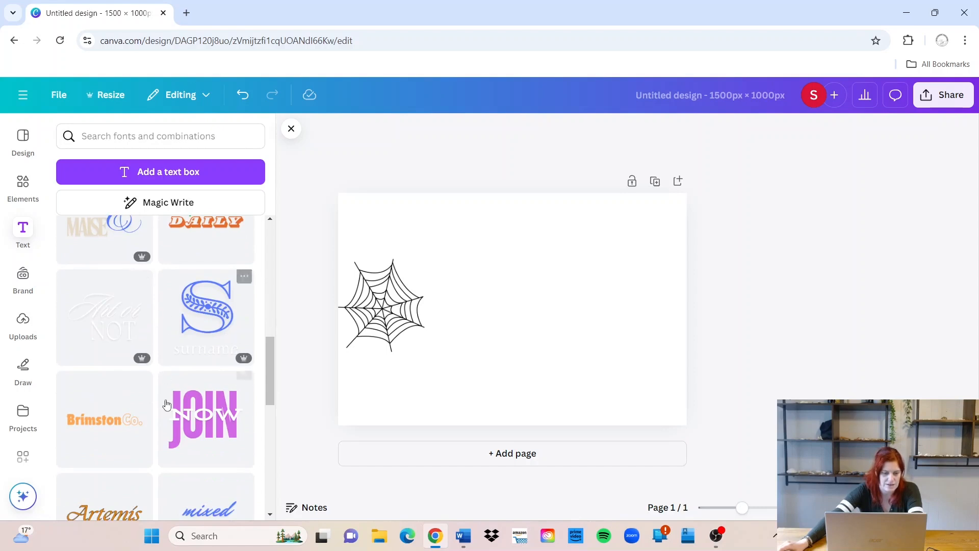
{"action": "scroll", "coordinate": [169, 391], "scroll_direction": "down", "scroll_amount": 4}
{"action": "scroll", "coordinate": [158, 386], "scroll_direction": "down", "scroll_amount": 2}
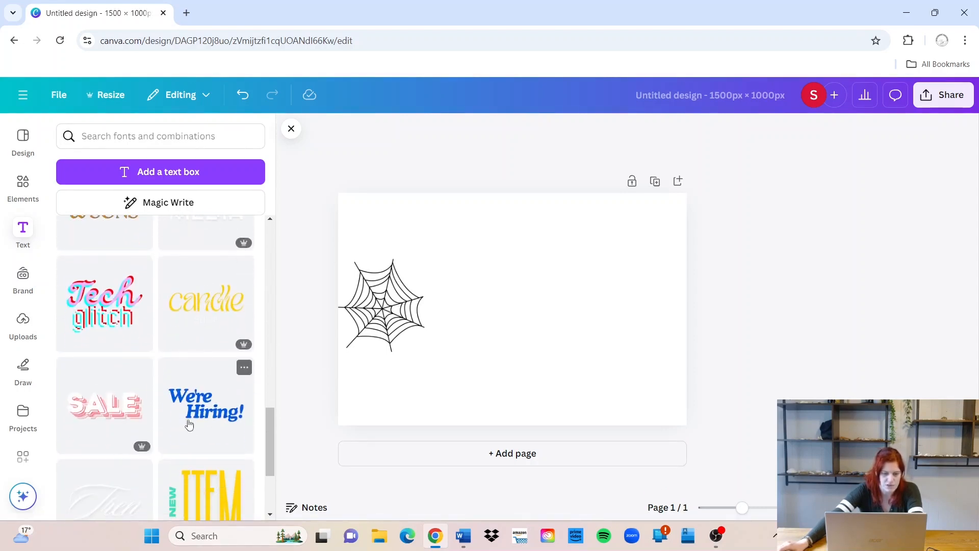
{"action": "scroll", "coordinate": [169, 408], "scroll_direction": "down", "scroll_amount": 6}
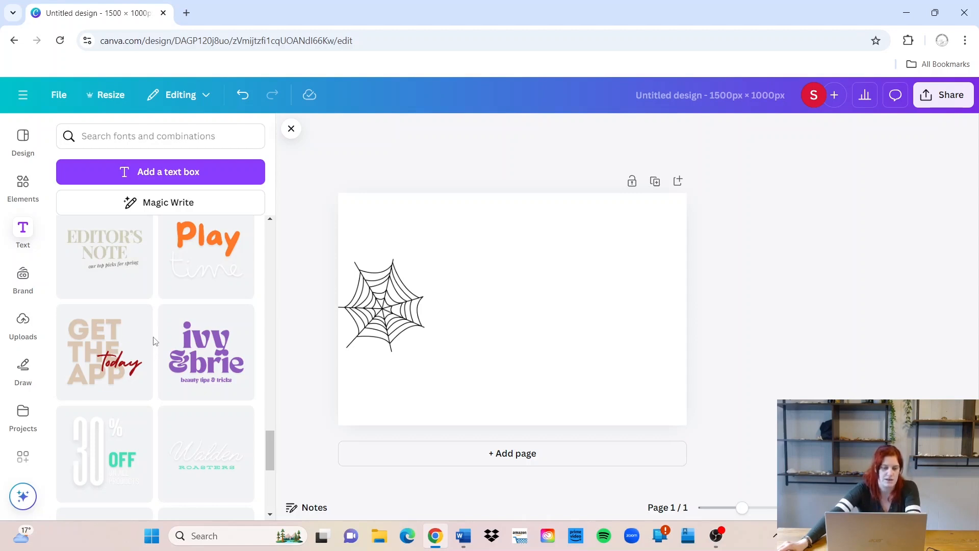
{"action": "scroll", "coordinate": [156, 341], "scroll_direction": "down", "scroll_amount": 5}
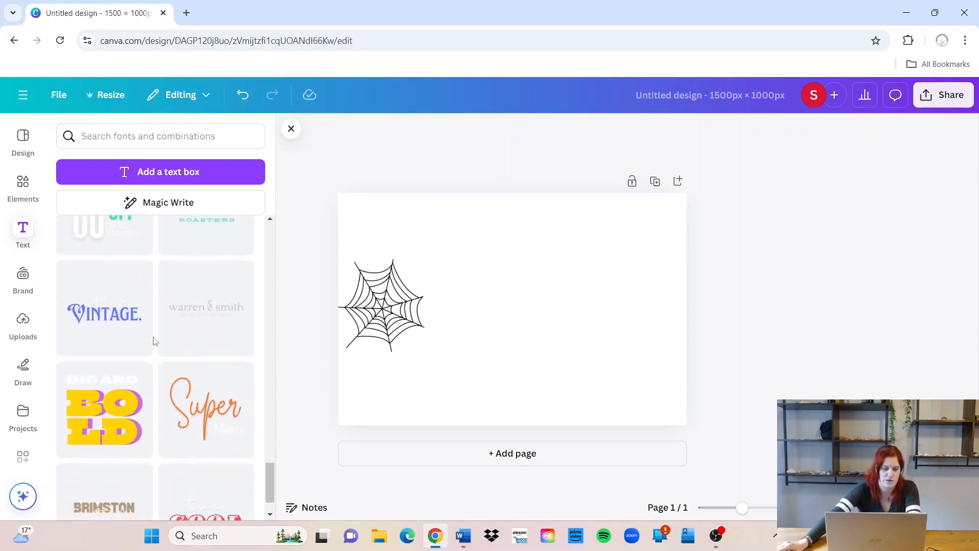
{"action": "scroll", "coordinate": [156, 341], "scroll_direction": "down", "scroll_amount": 5}
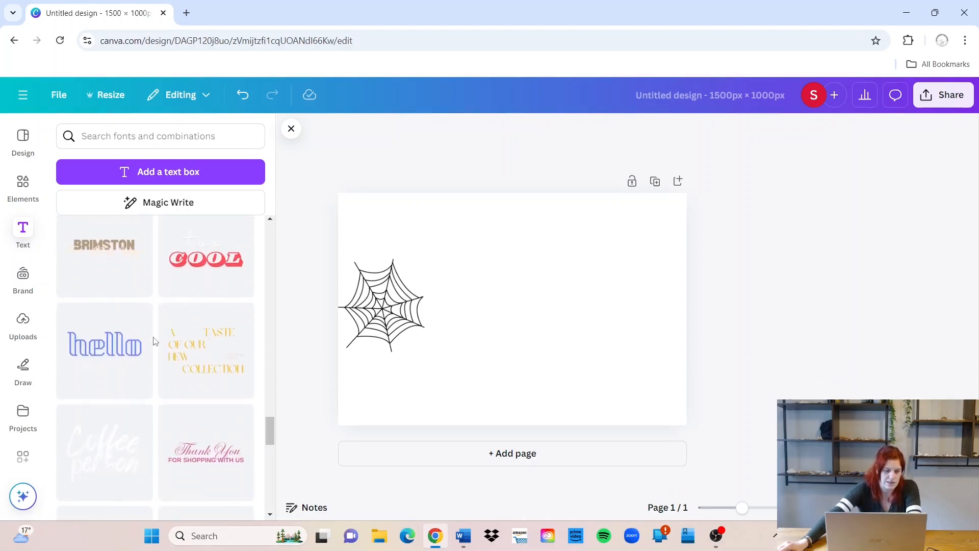
{"action": "scroll", "coordinate": [156, 340], "scroll_direction": "down", "scroll_amount": 8}
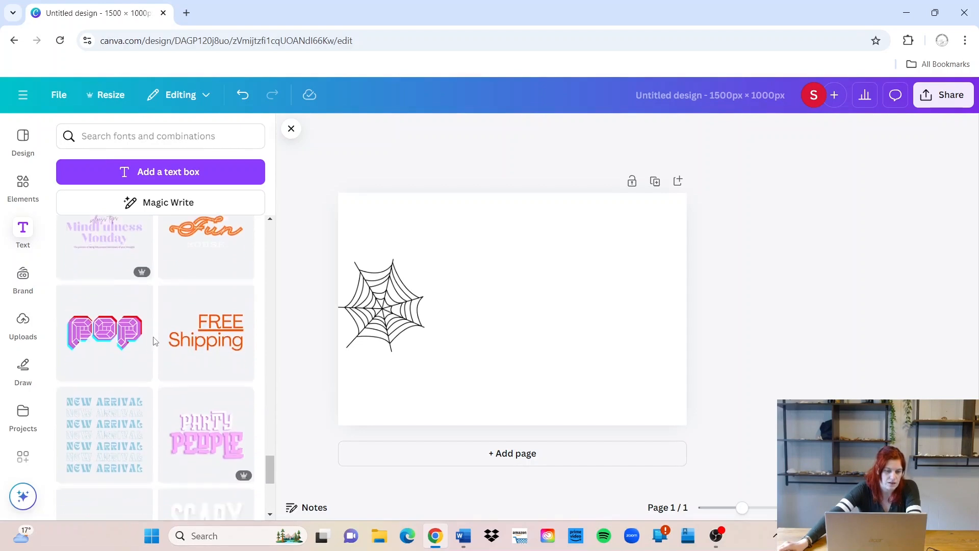
{"action": "scroll", "coordinate": [155, 340], "scroll_direction": "down", "scroll_amount": 4}
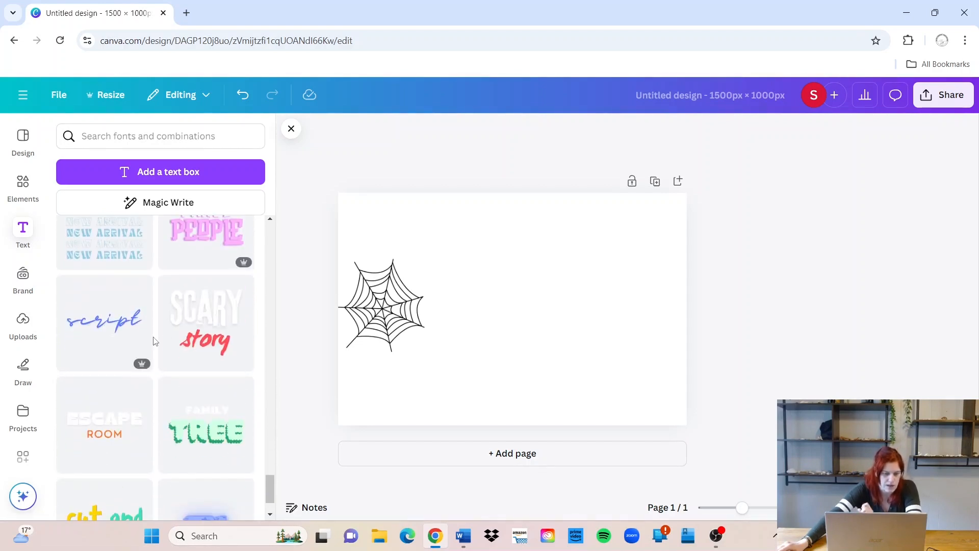
{"action": "scroll", "coordinate": [155, 339], "scroll_direction": "down", "scroll_amount": 1}
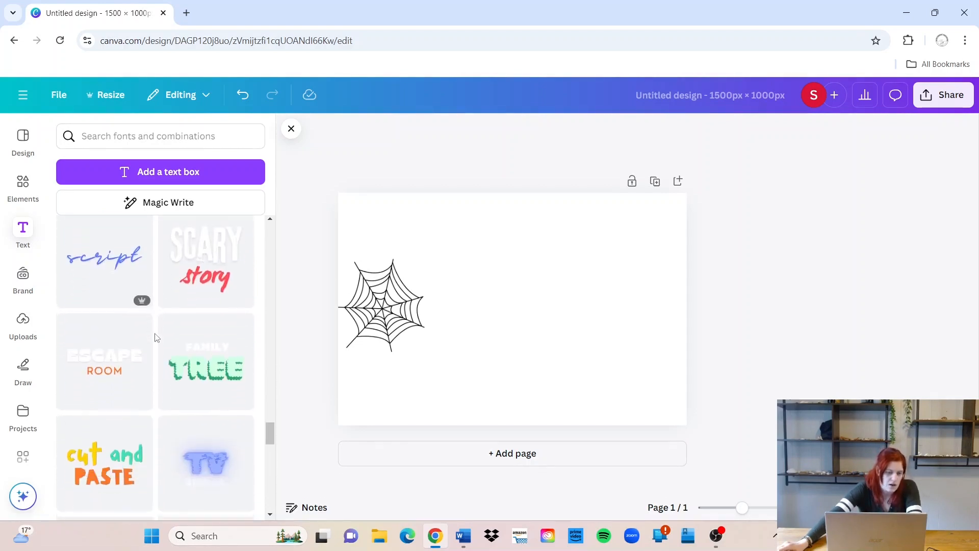
{"action": "scroll", "coordinate": [155, 339], "scroll_direction": "down", "scroll_amount": 8}
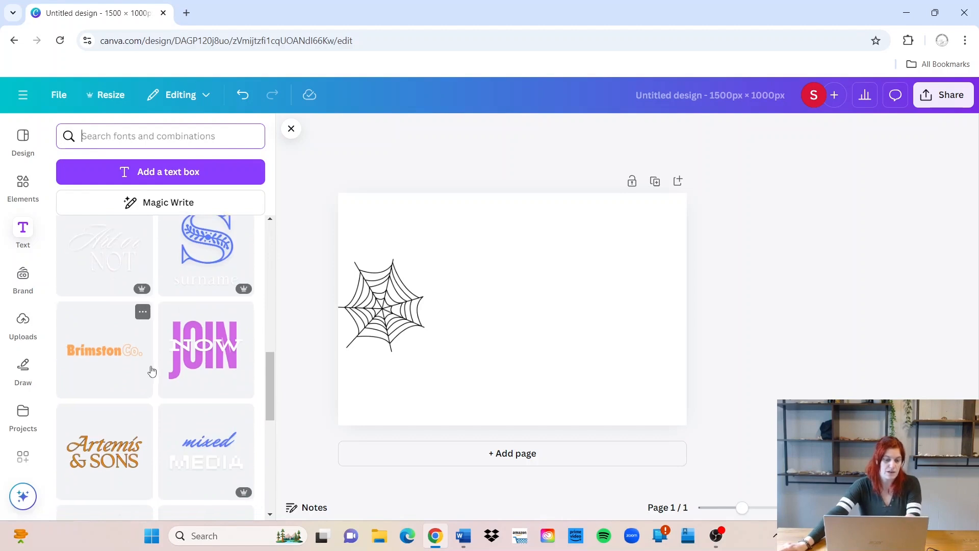
{"action": "scroll", "coordinate": [152, 371], "scroll_direction": "down", "scroll_amount": 8}
{"action": "scroll", "coordinate": [148, 367], "scroll_direction": "down", "scroll_amount": 4}
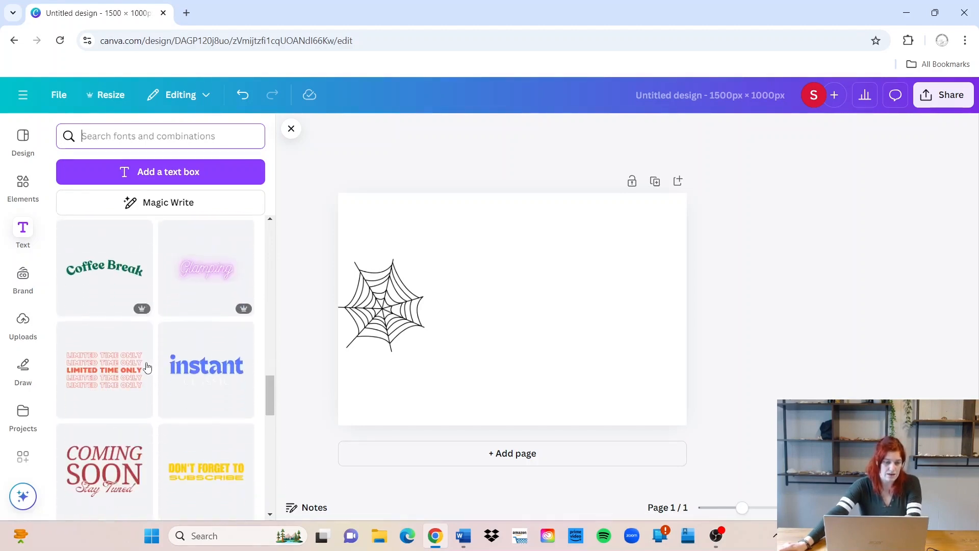
{"action": "scroll", "coordinate": [150, 363], "scroll_direction": "down", "scroll_amount": 6}
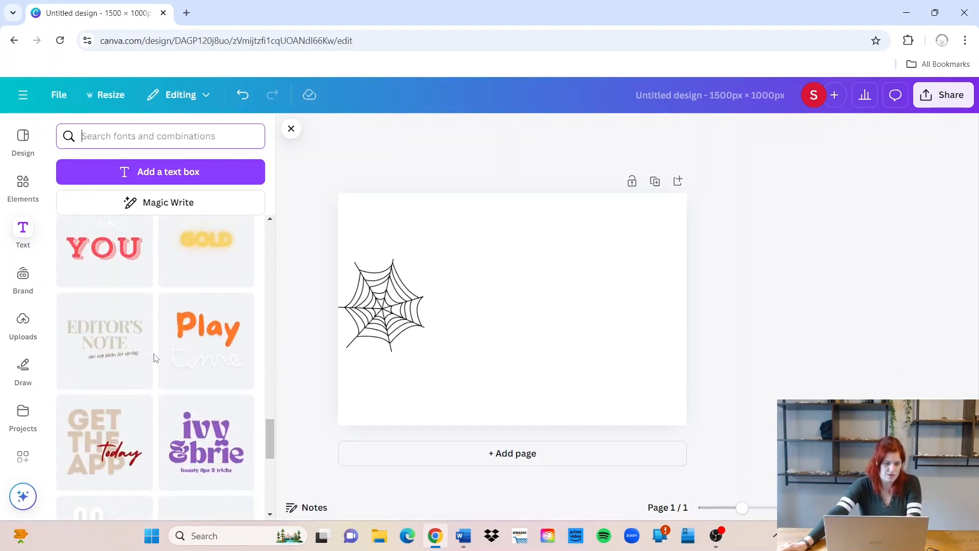
{"action": "scroll", "coordinate": [155, 358], "scroll_direction": "down", "scroll_amount": 8}
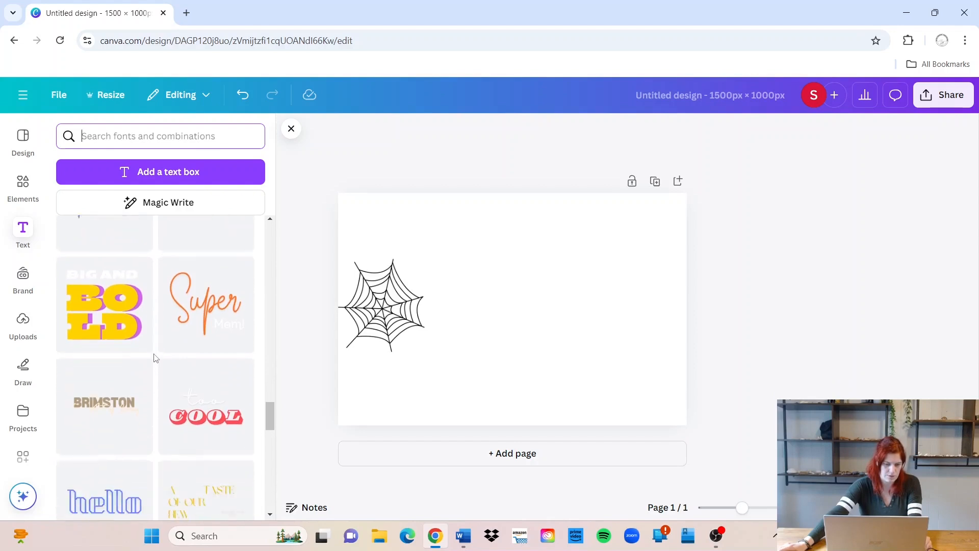
{"action": "scroll", "coordinate": [156, 358], "scroll_direction": "down", "scroll_amount": 8}
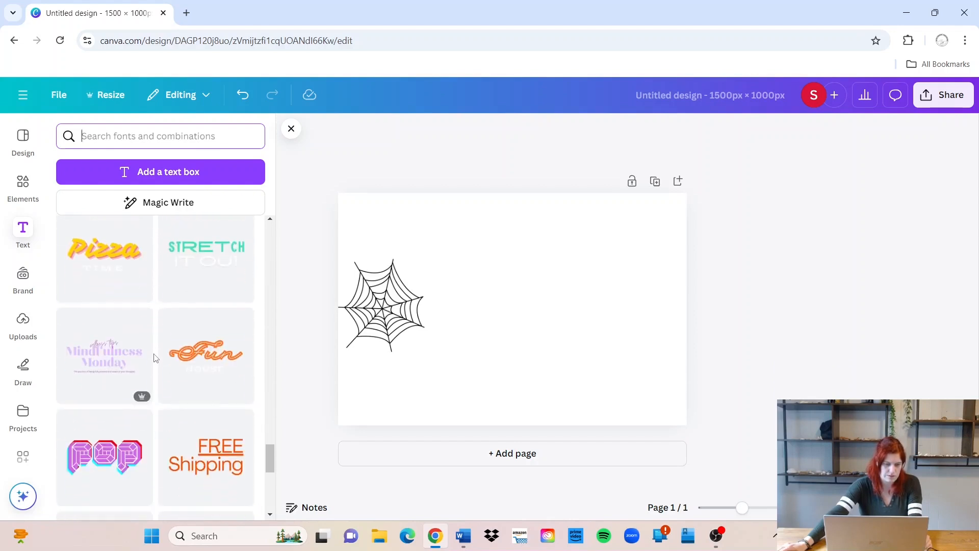
{"action": "scroll", "coordinate": [155, 358], "scroll_direction": "down", "scroll_amount": 6}
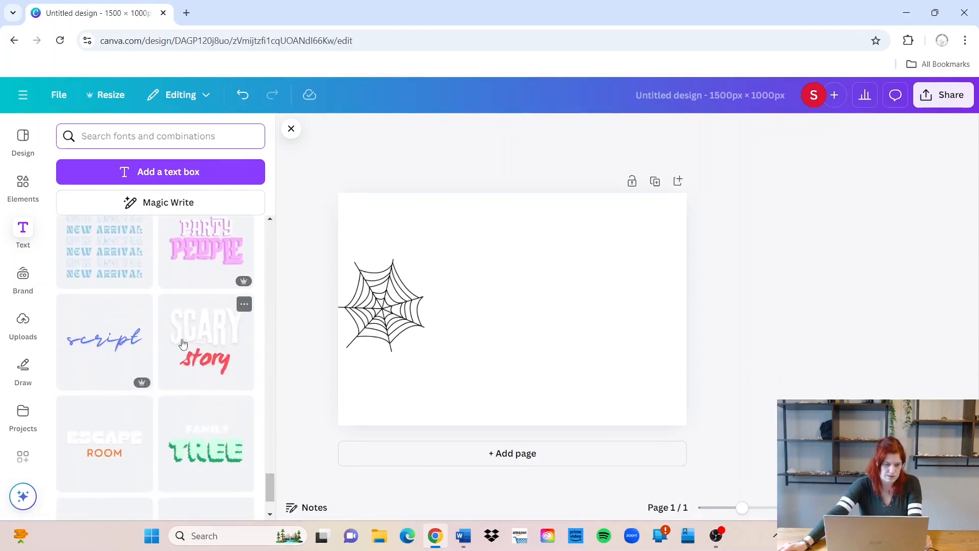
{"action": "left_click", "coordinate": [183, 344]}
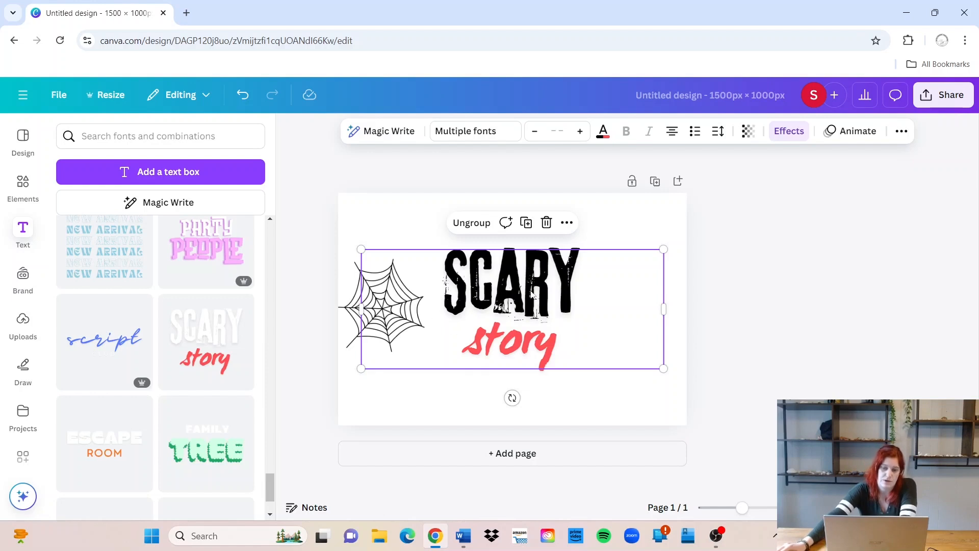
Ungroup the "SCARY story" combination and delete the red "story" text.
{"action": "left_click", "coordinate": [471, 223]}
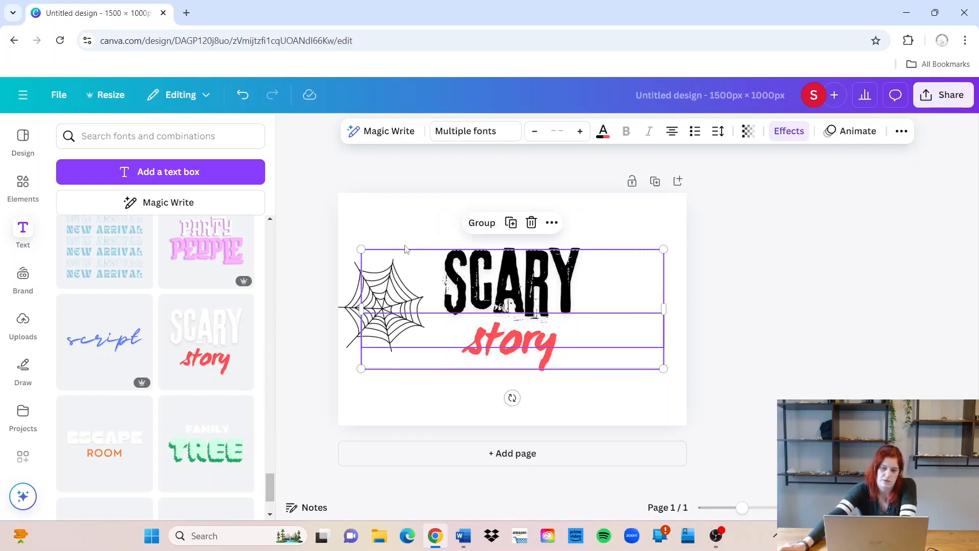
{"action": "left_click", "coordinate": [805, 305]}
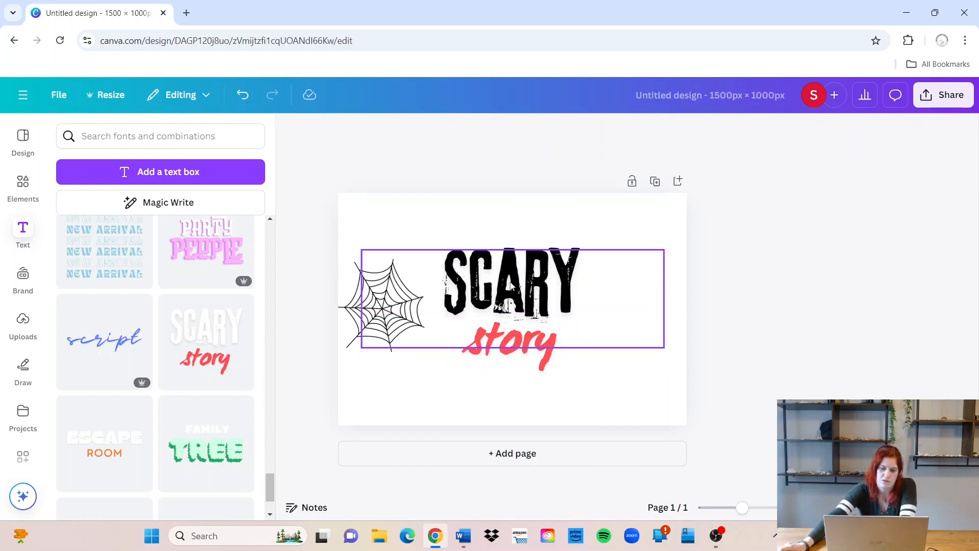
{"action": "left_click", "coordinate": [513, 347]}
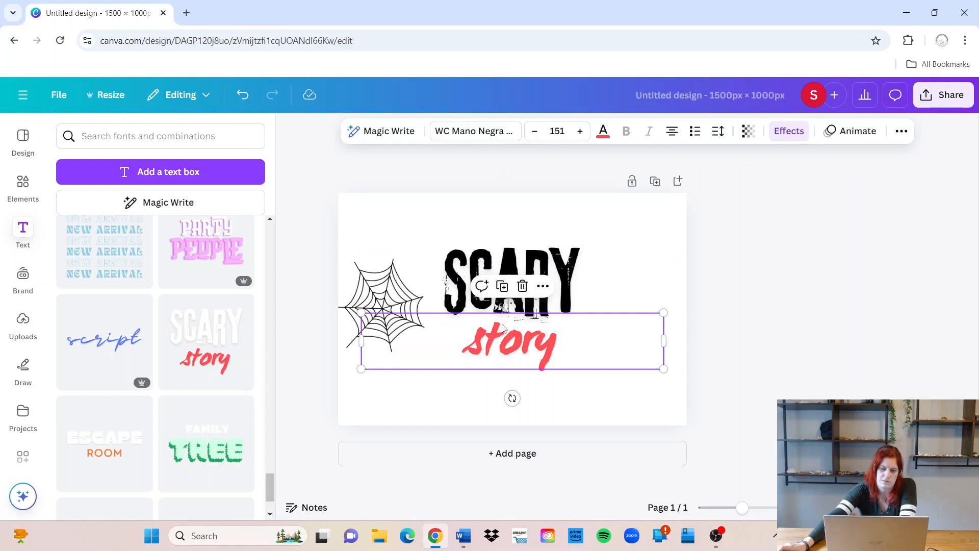
{"action": "left_click", "coordinate": [518, 287]}
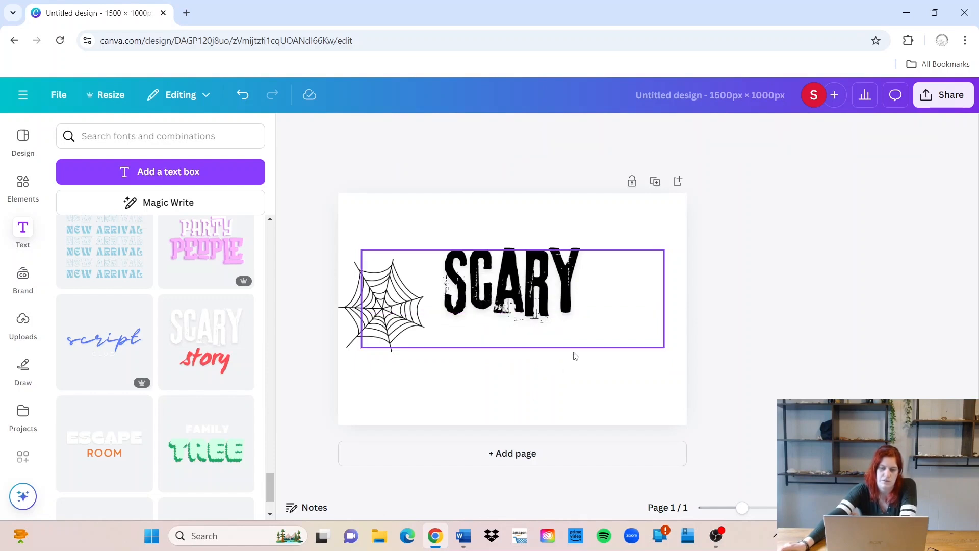
Replace the word "SCARY" with the heading "CHAPTER 1".
{"action": "left_click", "coordinate": [583, 279]}
{"action": "double_click", "coordinate": [582, 276]}
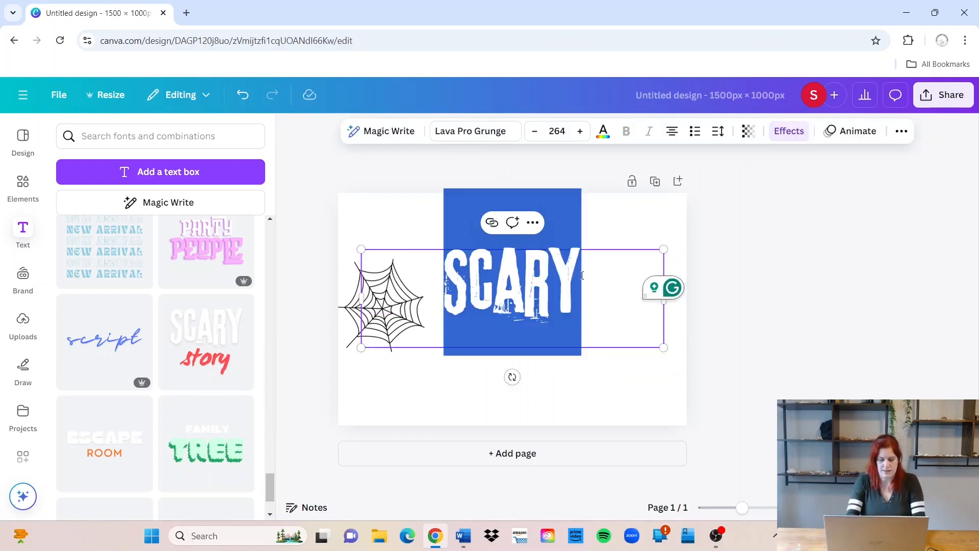
{"action": "key", "text": "Caps_Lock"}
{"action": "type", "text": "CHAPTER"}
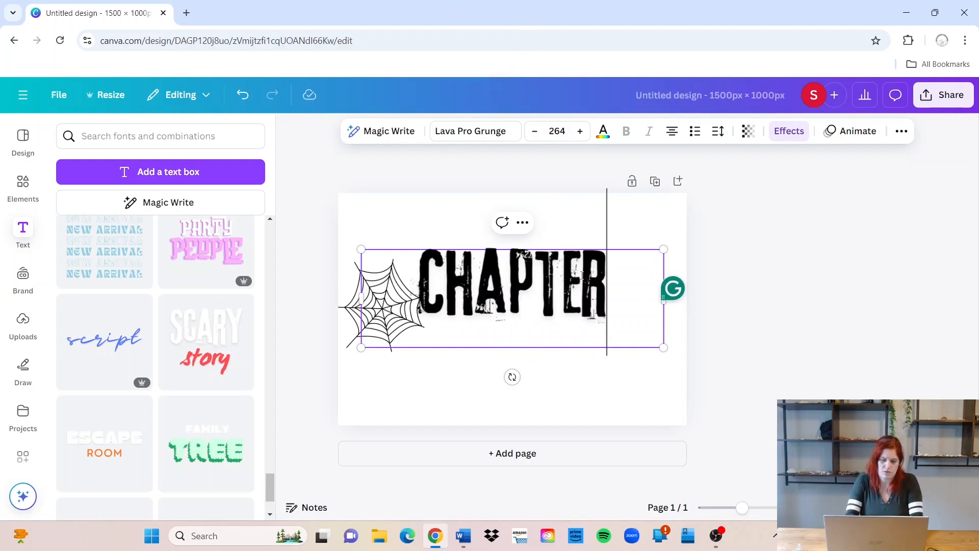
{"action": "type", "text": " 1"}
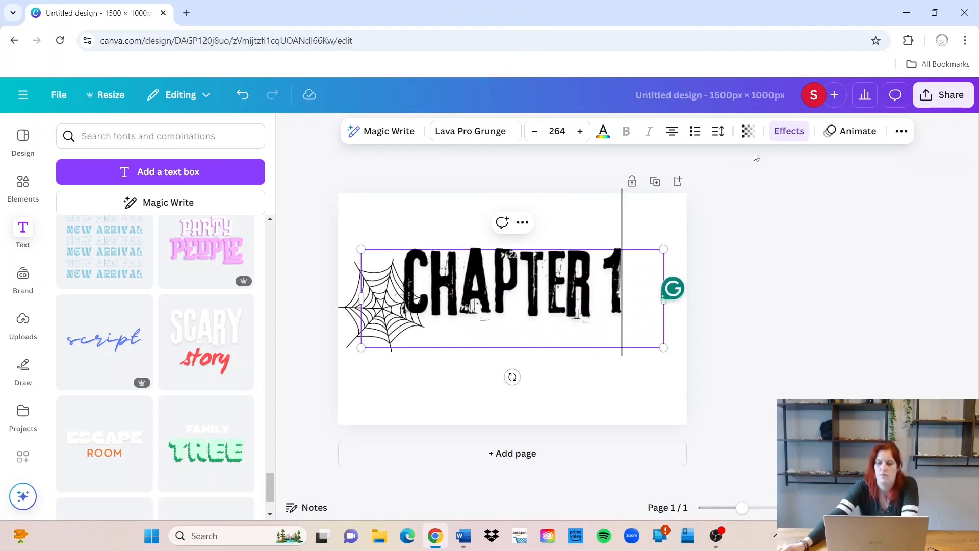
{"action": "left_click", "coordinate": [750, 237]}
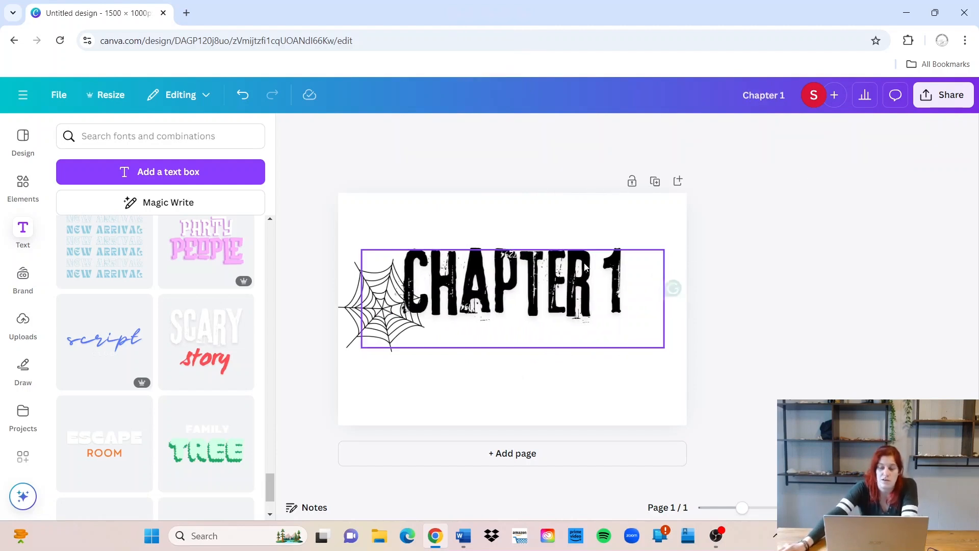
Move the "CHAPTER 1" heading slightly down, then place the spider web over its first letters and enlarge it a little.
{"action": "left_click", "coordinate": [526, 285]}
{"action": "left_click_drag", "start_coordinate": [524, 283], "coordinate": [525, 296]}
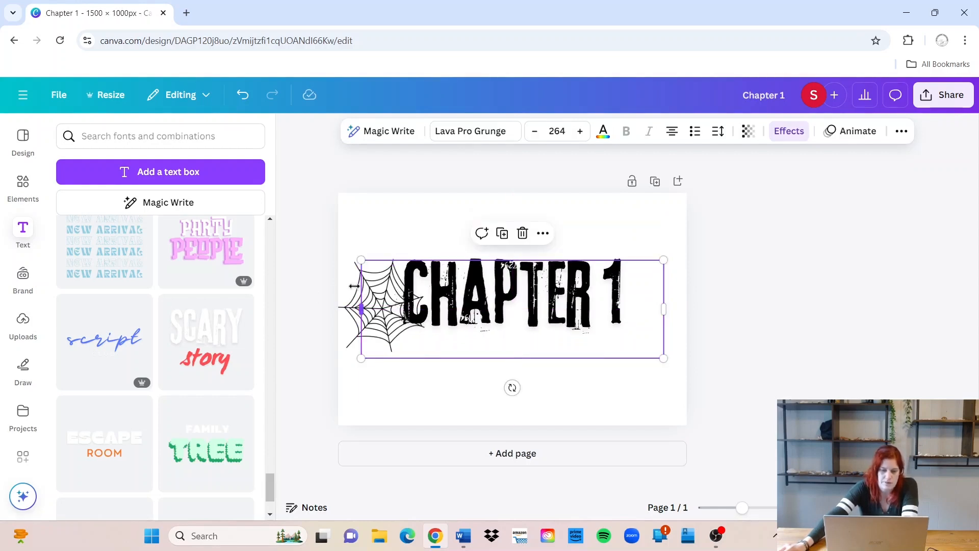
{"action": "left_click", "coordinate": [352, 308]}
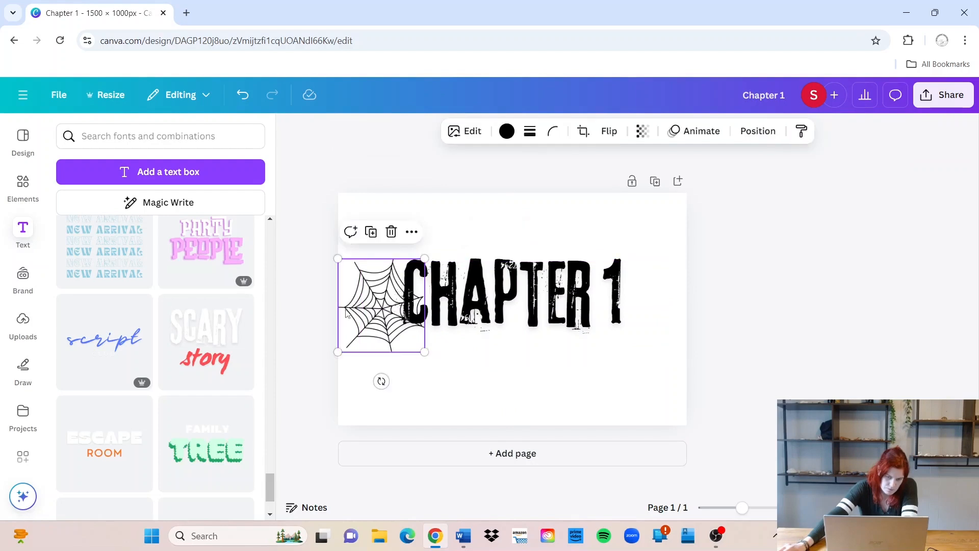
{"action": "left_click_drag", "start_coordinate": [352, 308], "coordinate": [418, 279]}
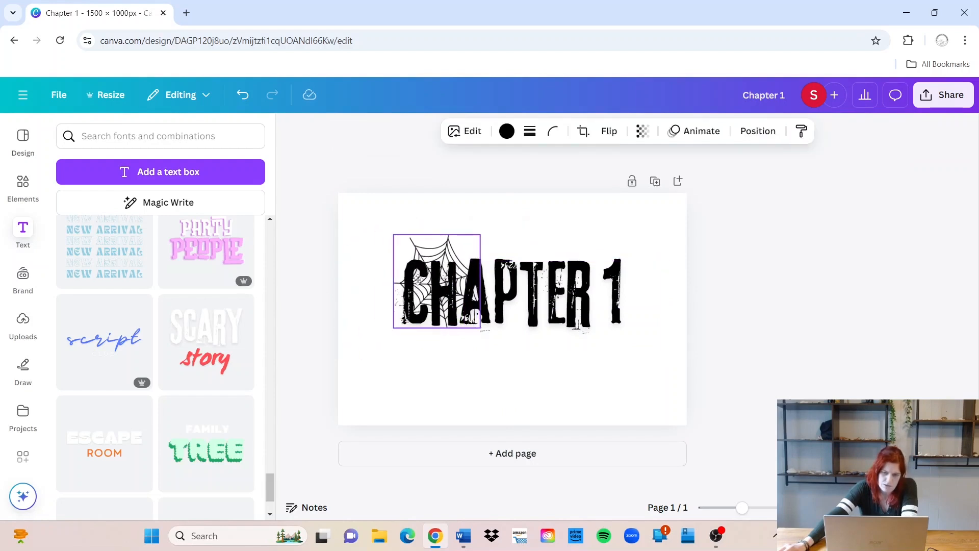
{"action": "left_click_drag", "start_coordinate": [393, 234], "coordinate": [382, 219]}
{"action": "left_click", "coordinate": [501, 221]}
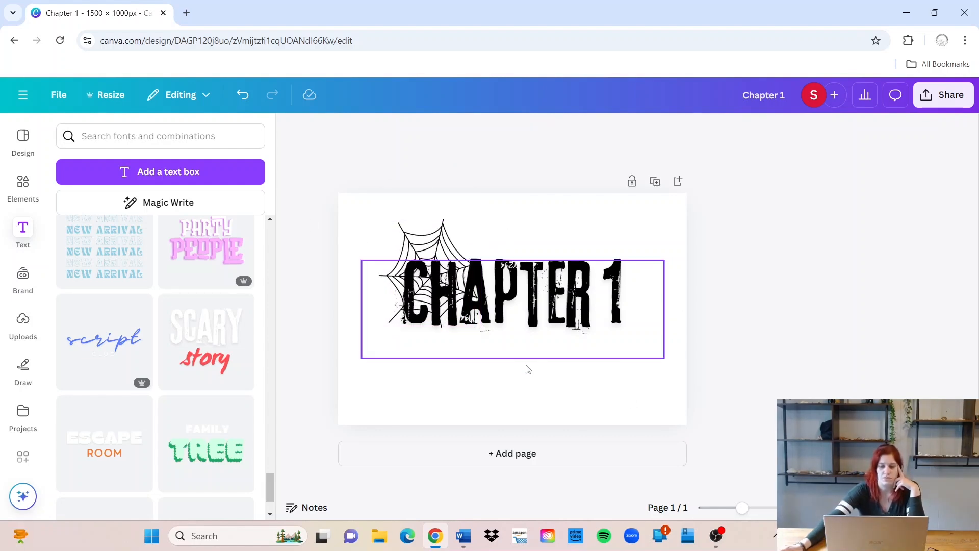
Try the grim reaper with the scythe from the "horror" graphics on the page and remove it.
{"action": "left_click", "coordinate": [22, 190]}
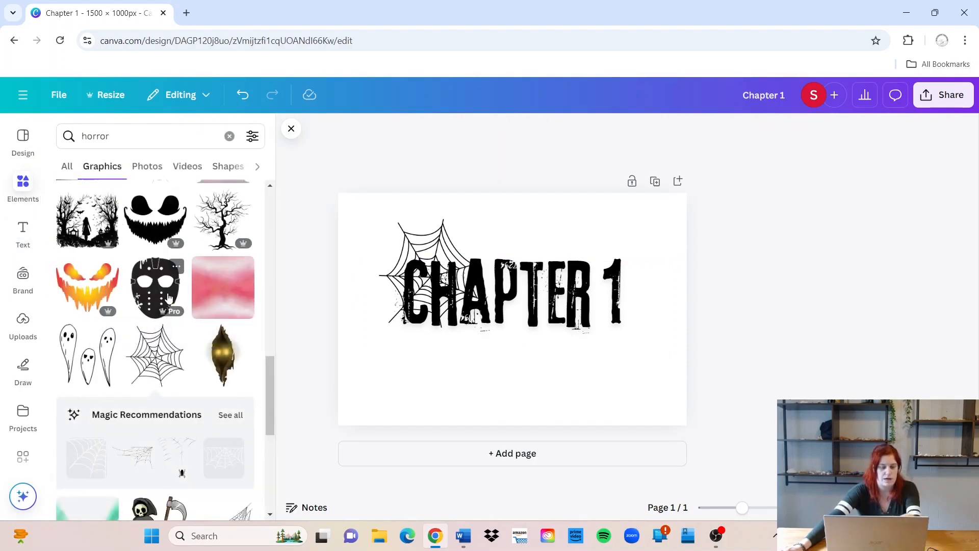
{"action": "scroll", "coordinate": [168, 297], "scroll_direction": "down", "scroll_amount": 6}
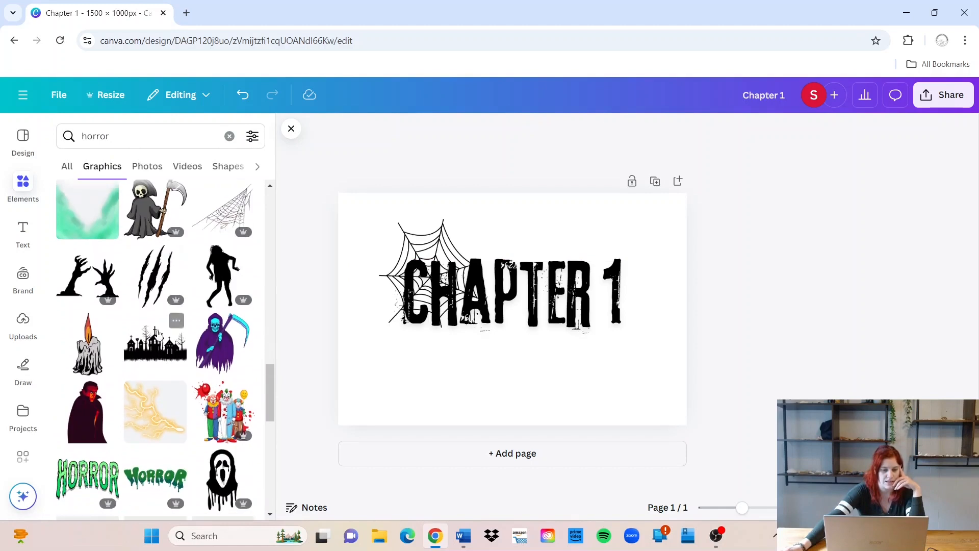
{"action": "left_click", "coordinate": [153, 209]}
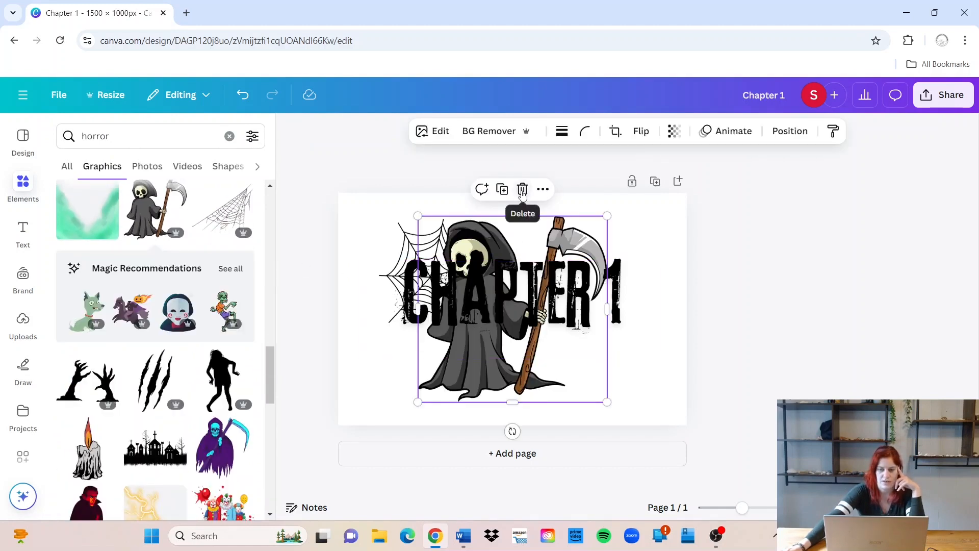
{"action": "left_click", "coordinate": [522, 189]}
Add the black walking zombie woman silhouette from the "horror" graphics and colour it red.
{"action": "scroll", "coordinate": [176, 296], "scroll_direction": "down", "scroll_amount": 1}
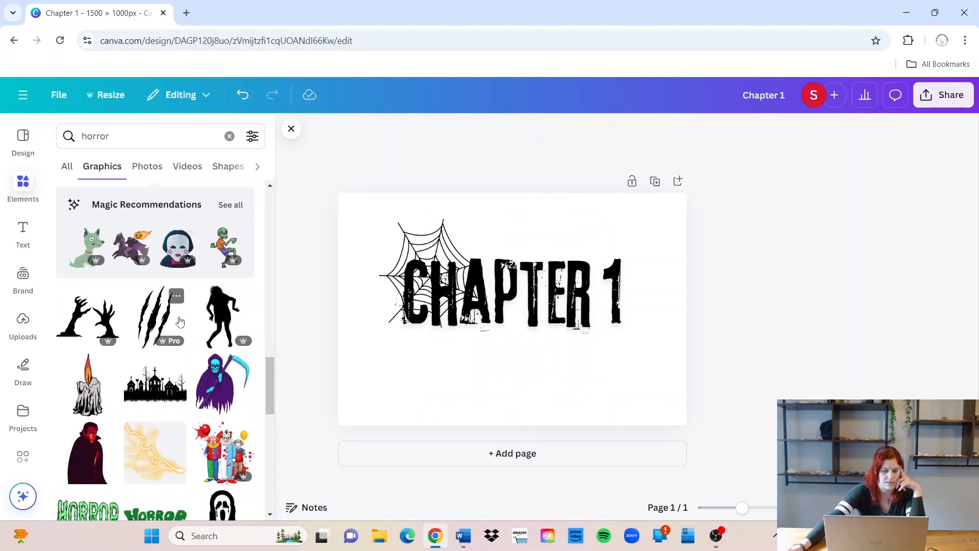
{"action": "left_click", "coordinate": [238, 320]}
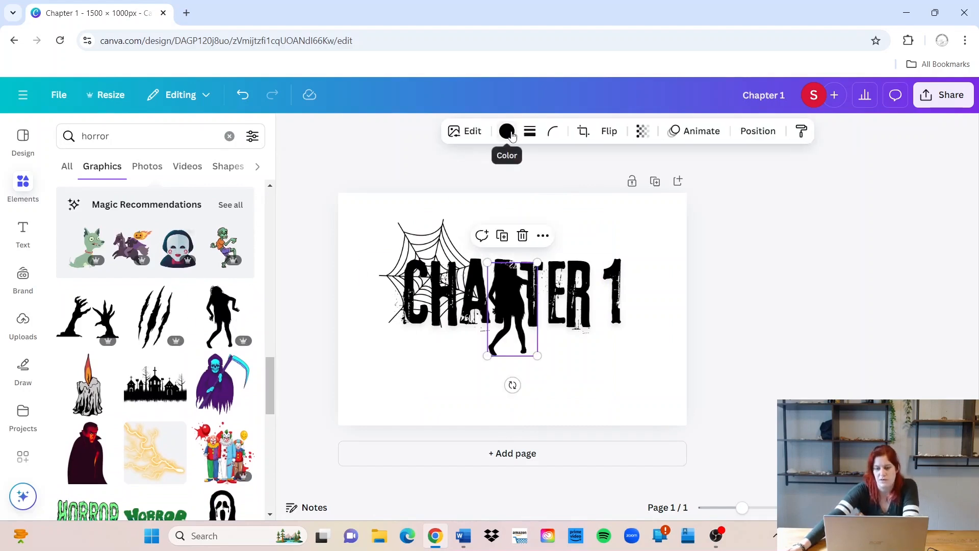
{"action": "left_click", "coordinate": [509, 132]}
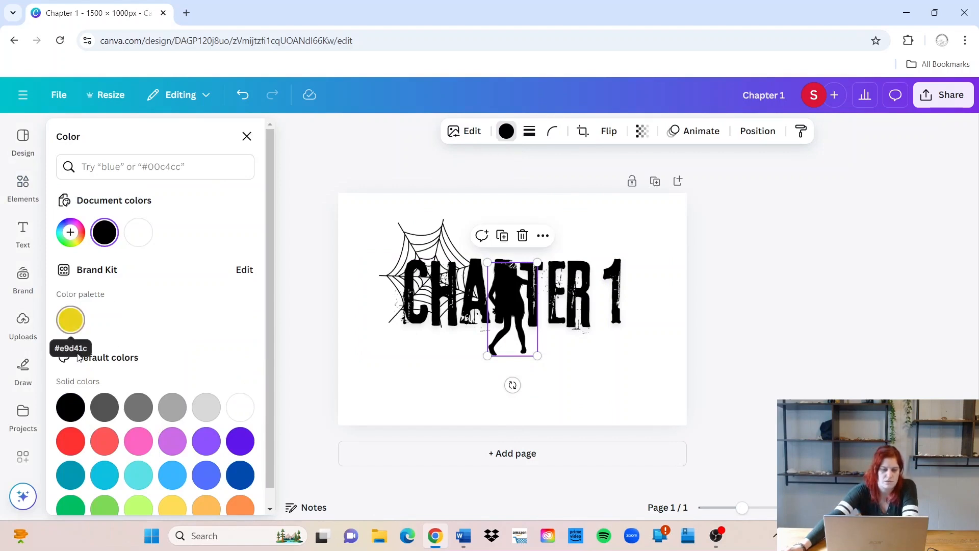
{"action": "left_click", "coordinate": [70, 441]}
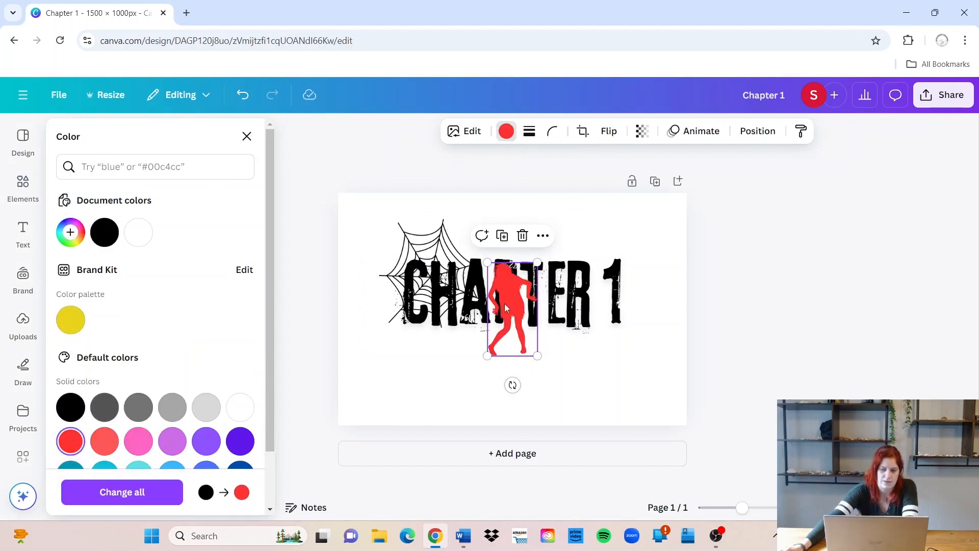
Move the red silhouette over the "1" of the heading and send it backward behind the text.
{"action": "left_click_drag", "start_coordinate": [504, 304], "coordinate": [591, 275]}
{"action": "right_click", "coordinate": [592, 247]}
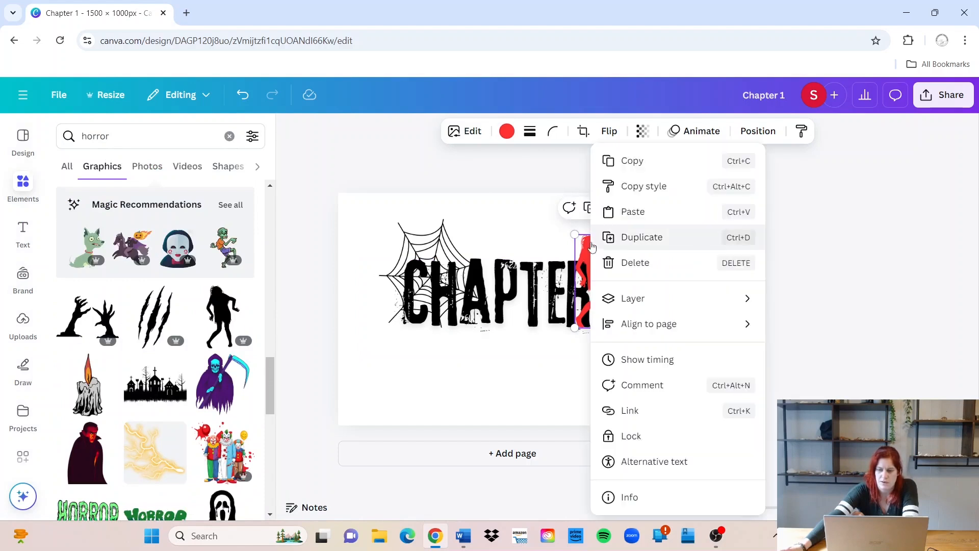
{"action": "mouse_move", "coordinate": [653, 300]}
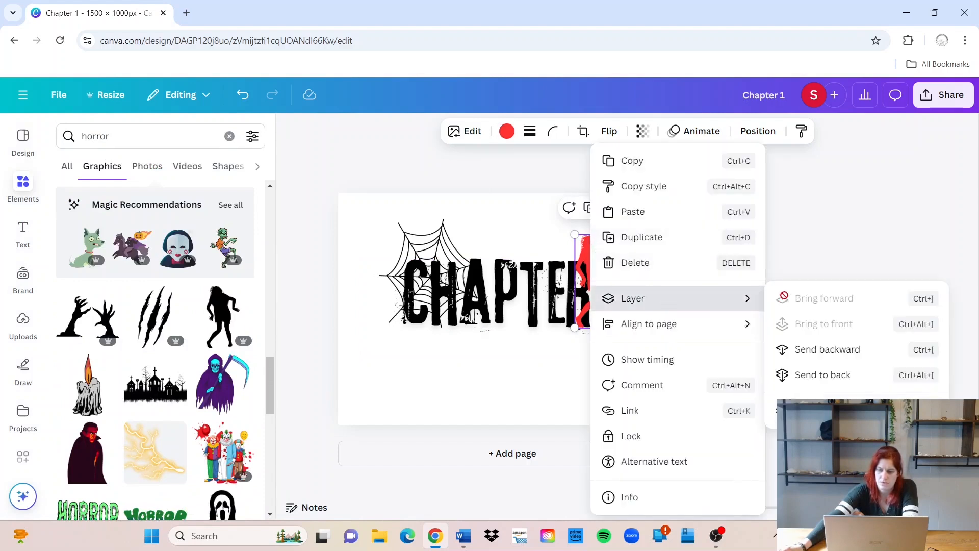
{"action": "left_click", "coordinate": [825, 352]}
{"action": "left_click", "coordinate": [697, 255]}
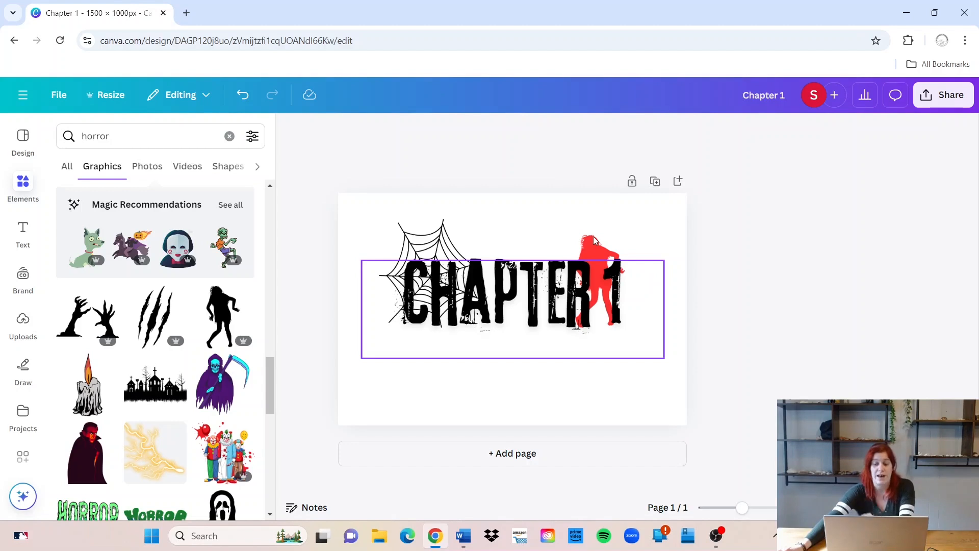
Download the finished heading design as a PNG at 1,500 × 1,000 px.
{"action": "left_click", "coordinate": [592, 243]}
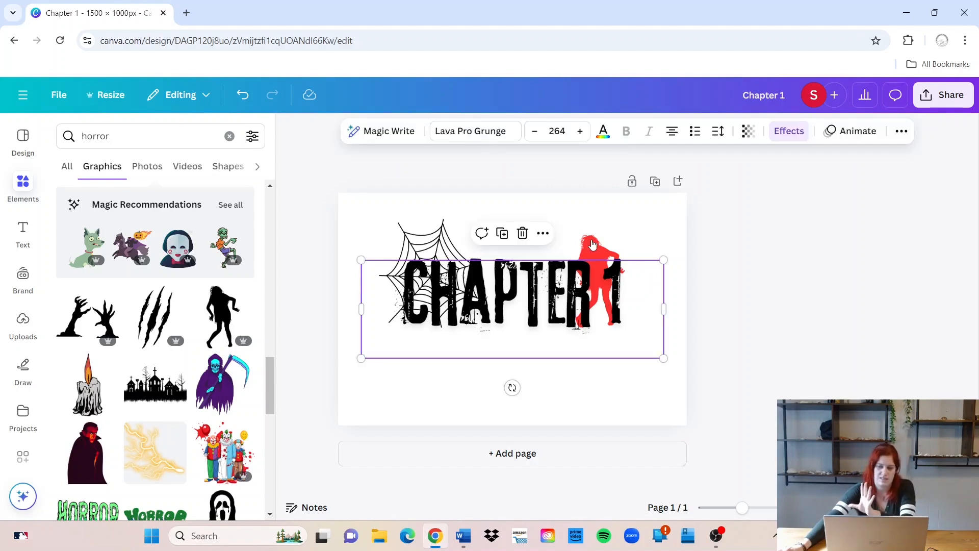
{"action": "left_click", "coordinate": [673, 286]}
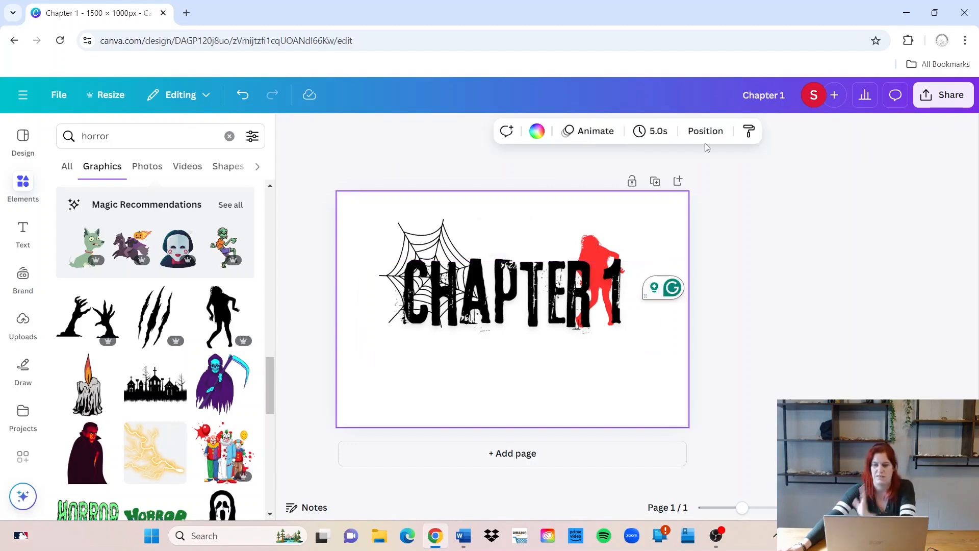
{"action": "left_click", "coordinate": [927, 104]}
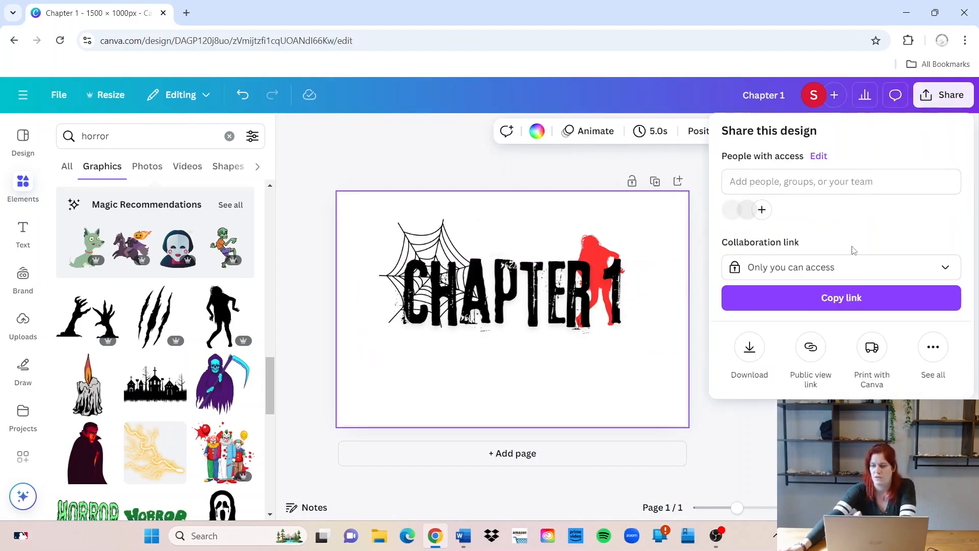
{"action": "left_click", "coordinate": [750, 351]}
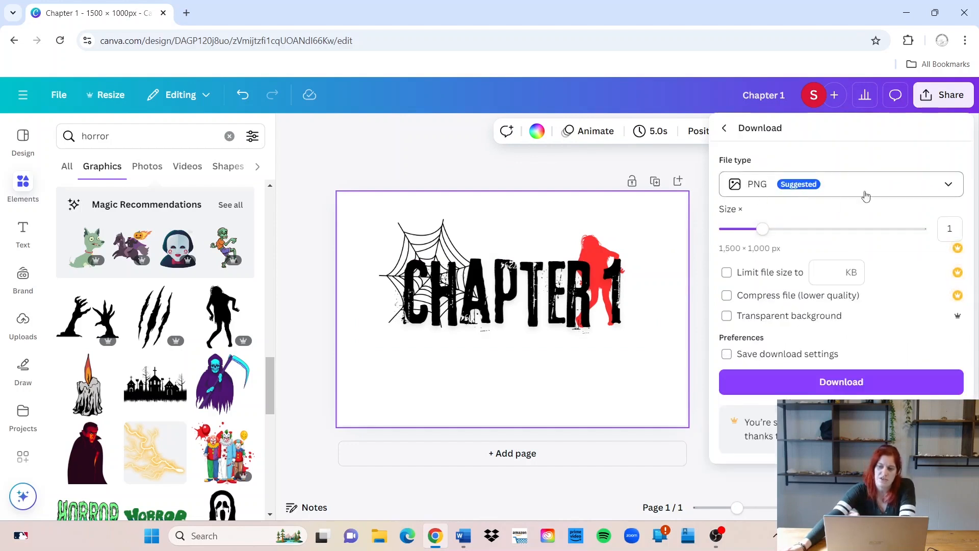
{"action": "left_click", "coordinate": [810, 387]}
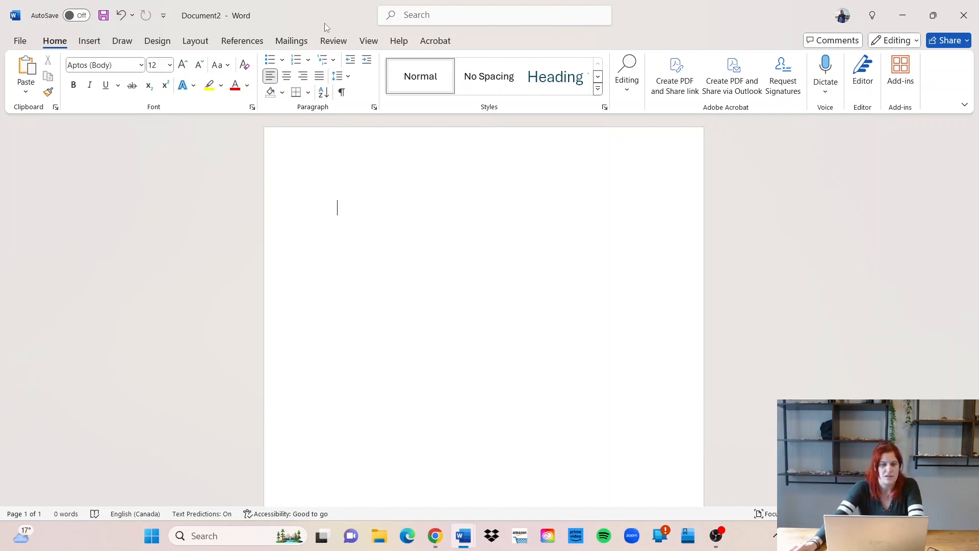
Paste the "CHAPTER 1" image into the blank Word document and set its text wrapping to In Front of Text.
{"action": "key", "text": "ctrl+v"}
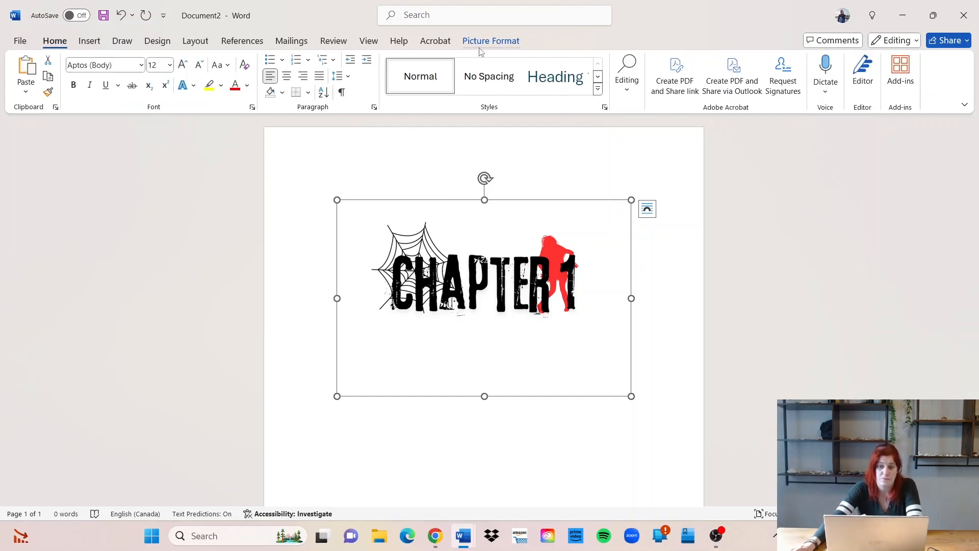
{"action": "left_click", "coordinate": [488, 42]}
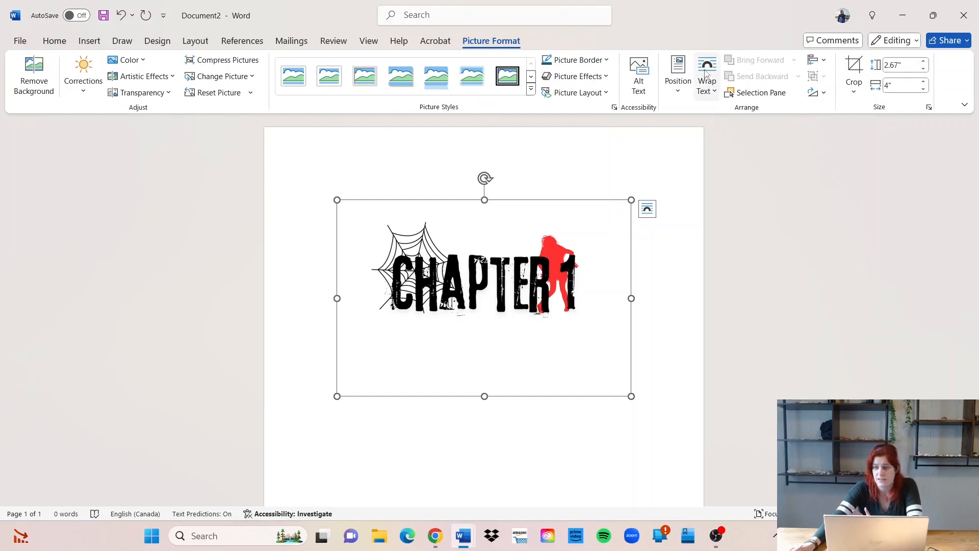
{"action": "left_click", "coordinate": [714, 93]}
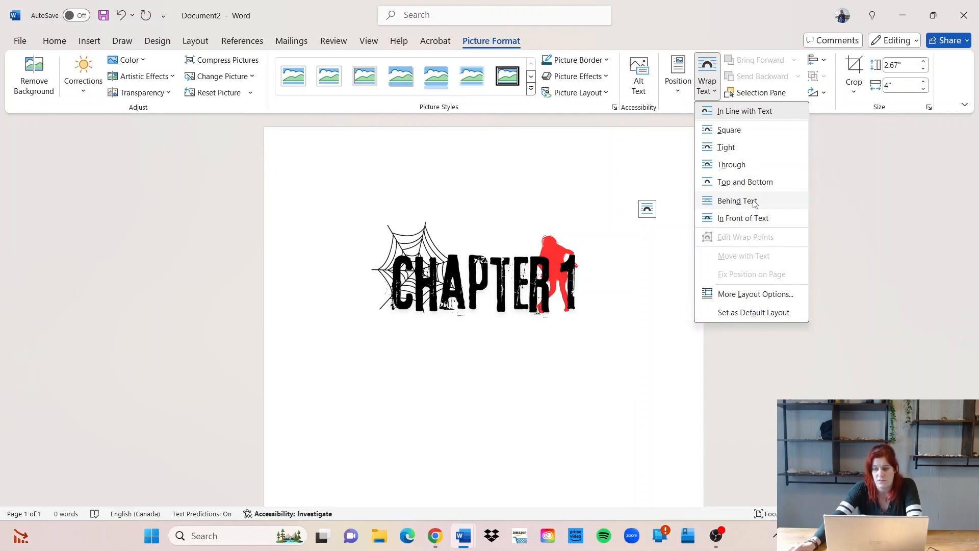
{"action": "left_click", "coordinate": [767, 214]}
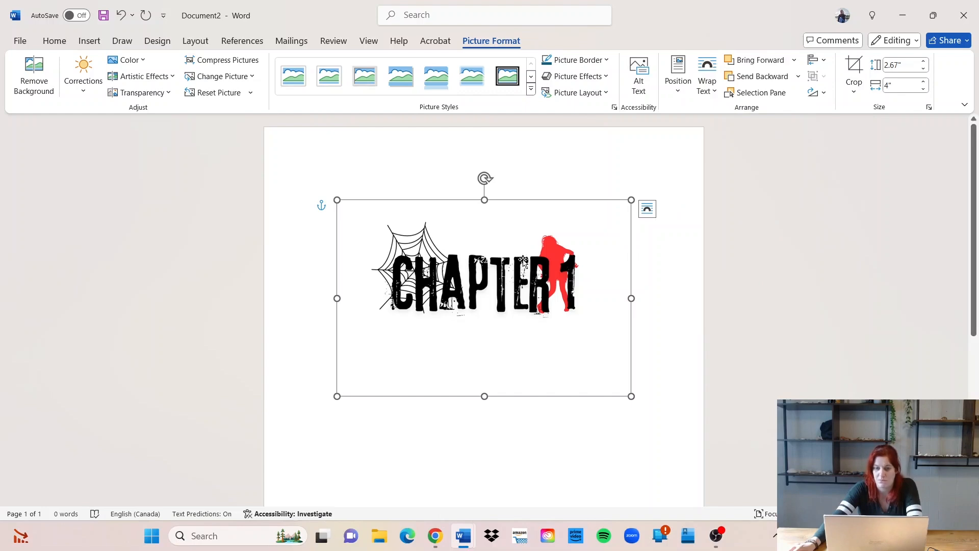
Try the picture at a height of 4 inches, centred near the top of the page.
{"action": "left_click_drag", "start_coordinate": [508, 274], "coordinate": [505, 204]}
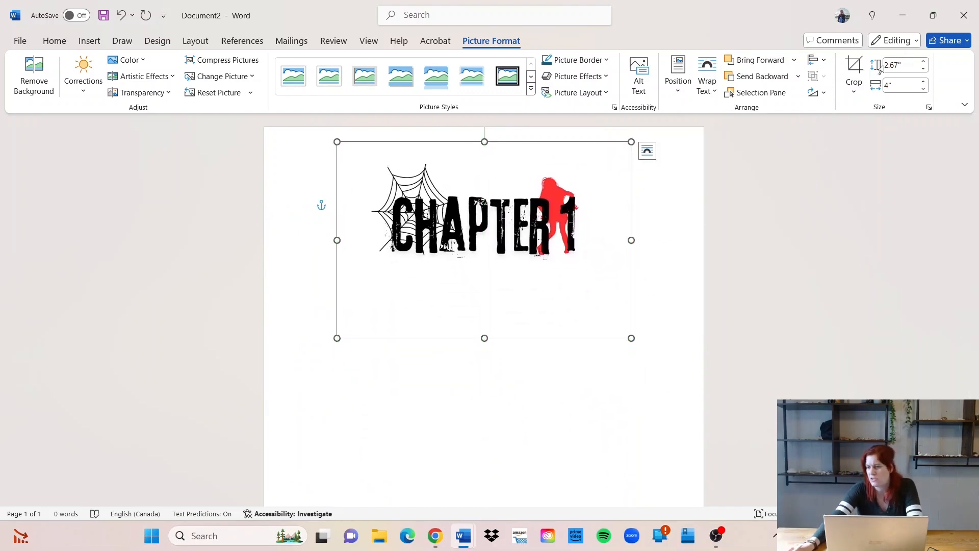
{"action": "left_click", "coordinate": [905, 64]}
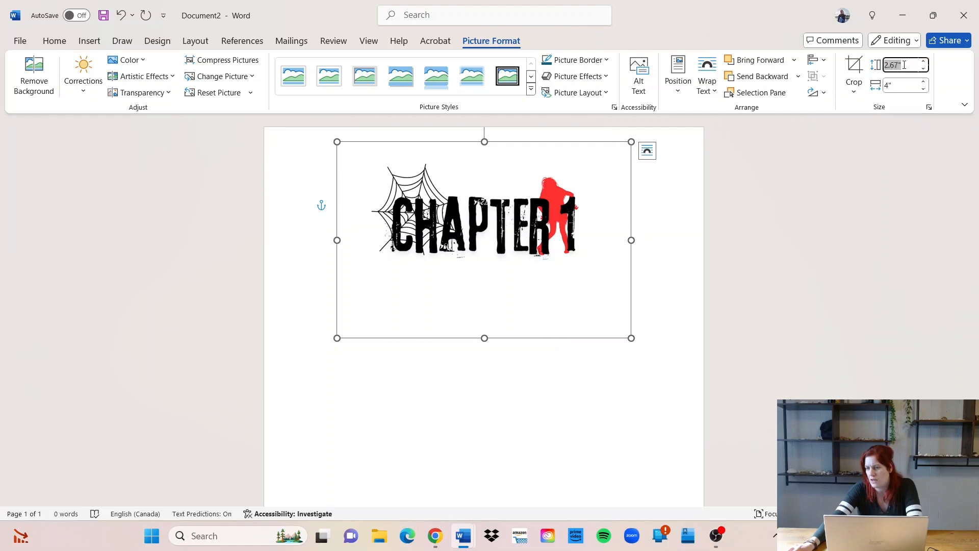
{"action": "type", "text": "4"}
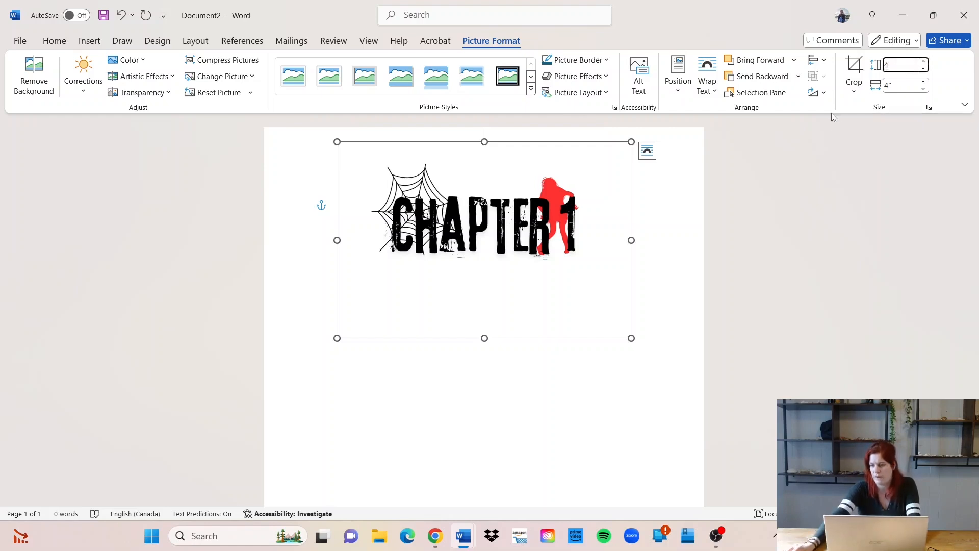
{"action": "left_click", "coordinate": [858, 131]}
{"action": "left_click", "coordinate": [428, 274]}
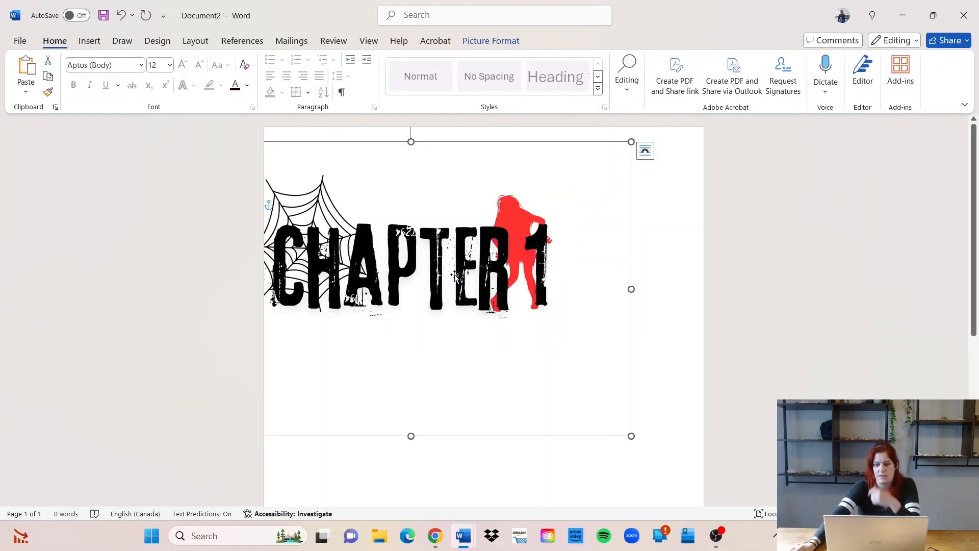
{"action": "left_click_drag", "start_coordinate": [429, 274], "coordinate": [498, 267]}
{"action": "left_click", "coordinate": [501, 203]}
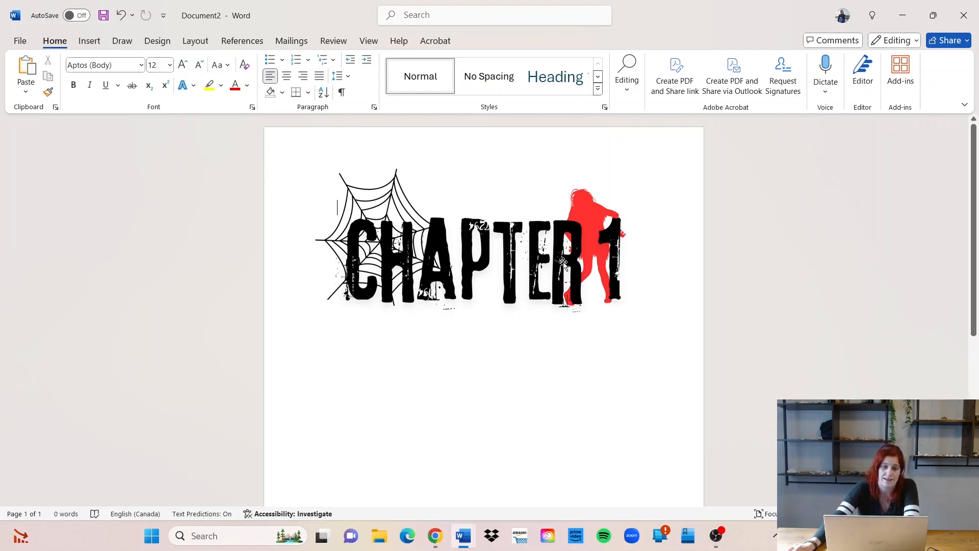
Reduce the picture's height to 2.5 inches and centre it horizontally in the upper part of the page.
{"action": "left_click", "coordinate": [426, 137]}
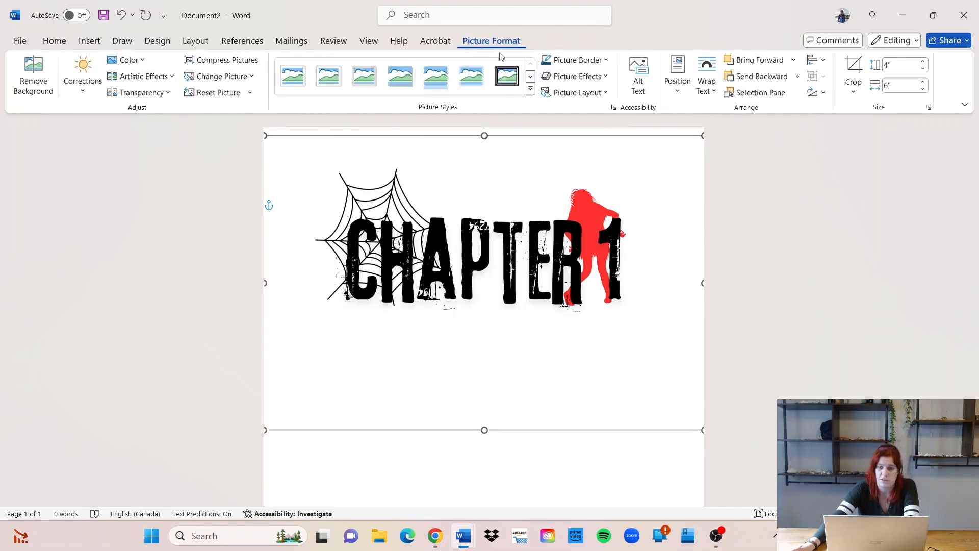
{"action": "left_click", "coordinate": [924, 67]}
{"action": "left_click", "coordinate": [924, 68]}
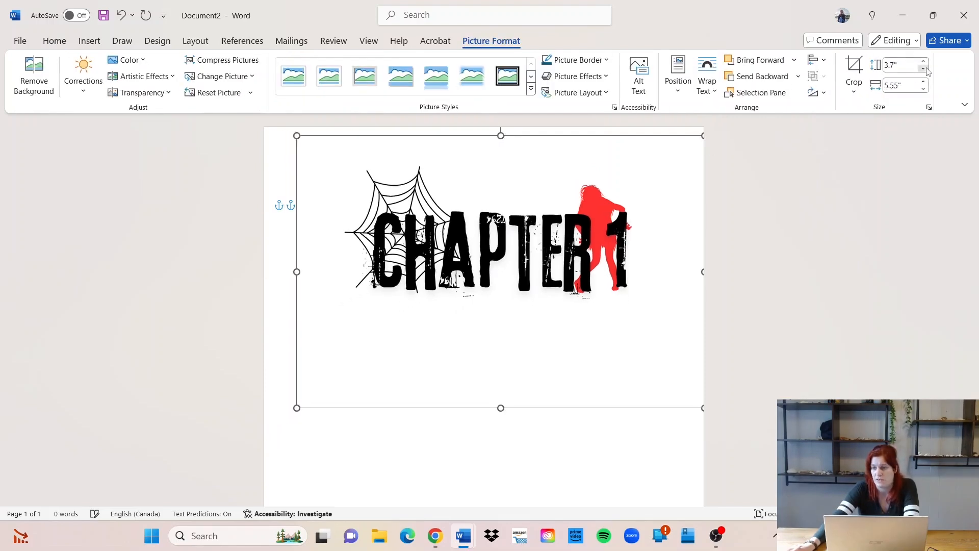
{"action": "left_click", "coordinate": [923, 68]}
{"action": "left_click", "coordinate": [923, 68]}
{"action": "left_click", "coordinate": [927, 69]}
{"action": "left_click", "coordinate": [927, 68]}
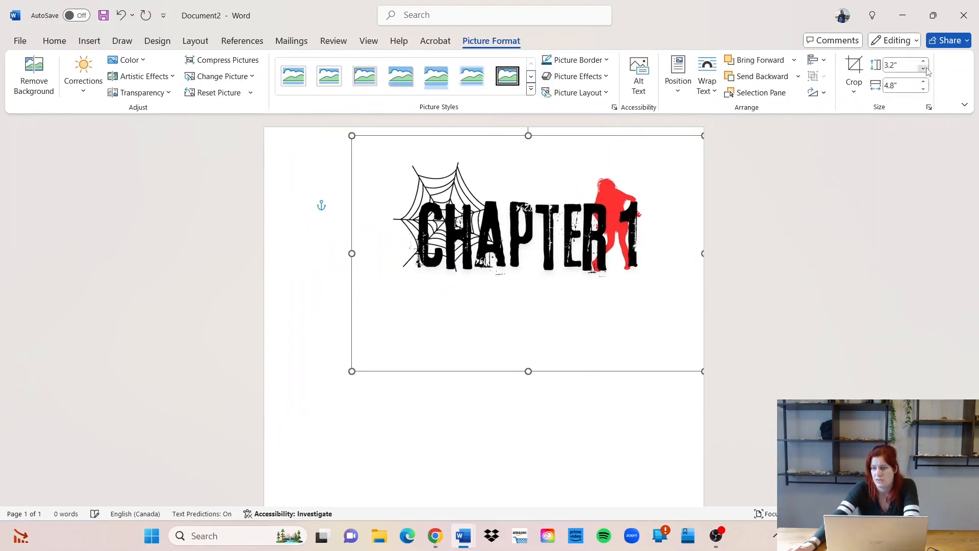
{"action": "left_click", "coordinate": [927, 69]}
{"action": "left_click", "coordinate": [927, 68]}
{"action": "left_click", "coordinate": [927, 69]}
{"action": "left_click", "coordinate": [926, 68]}
{"action": "left_click", "coordinate": [924, 68]}
{"action": "left_click", "coordinate": [924, 68]}
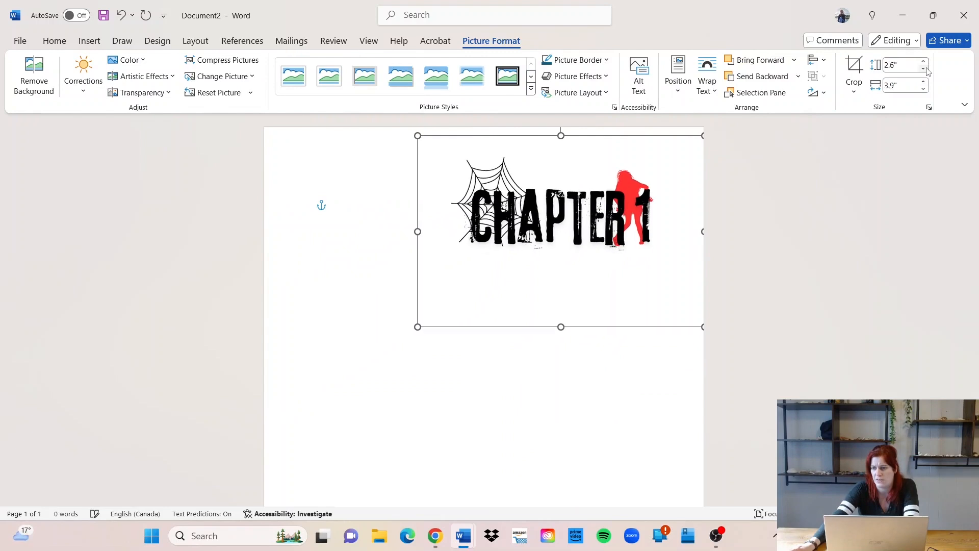
{"action": "left_click", "coordinate": [924, 69]}
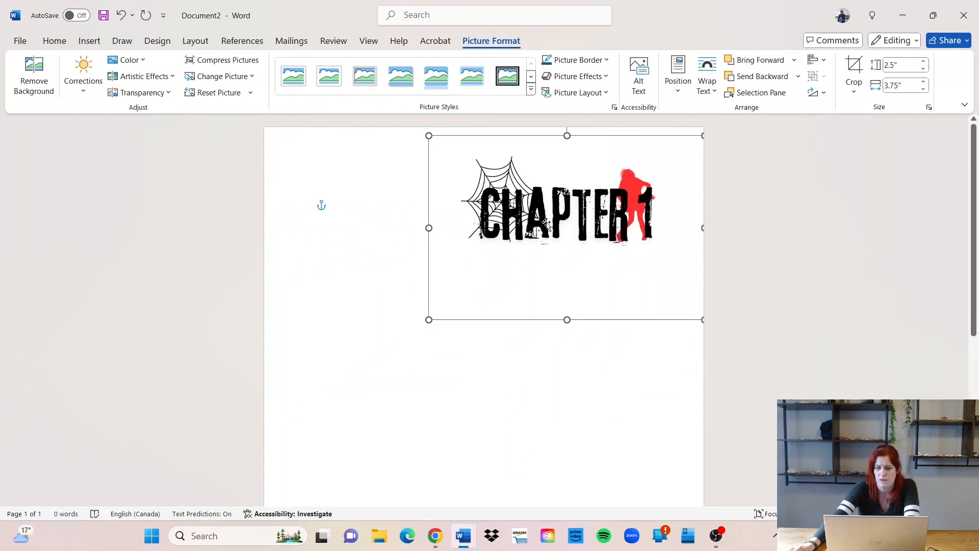
{"action": "left_click_drag", "start_coordinate": [596, 220], "coordinate": [519, 259]}
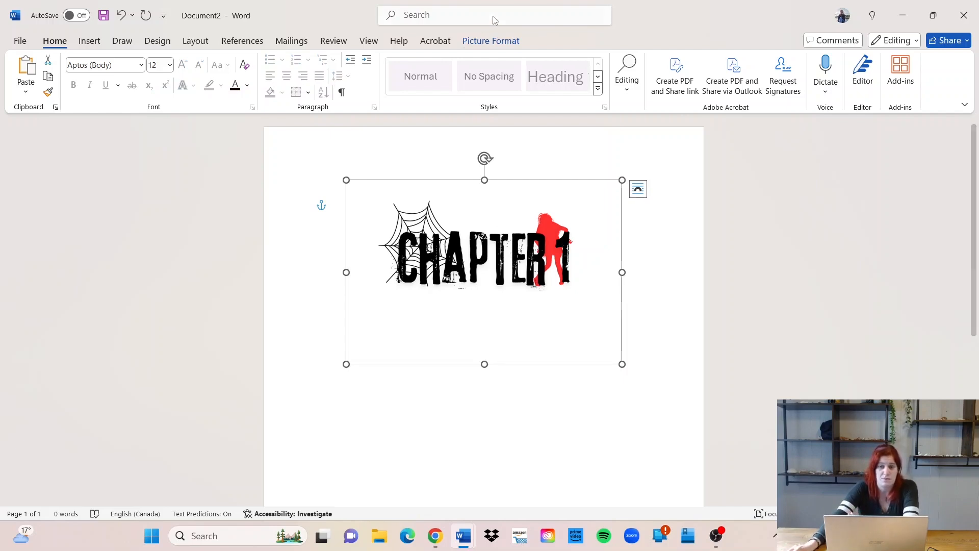
Set the heading picture's text wrapping to Behind Text and deselect it.
{"action": "left_click", "coordinate": [491, 40]}
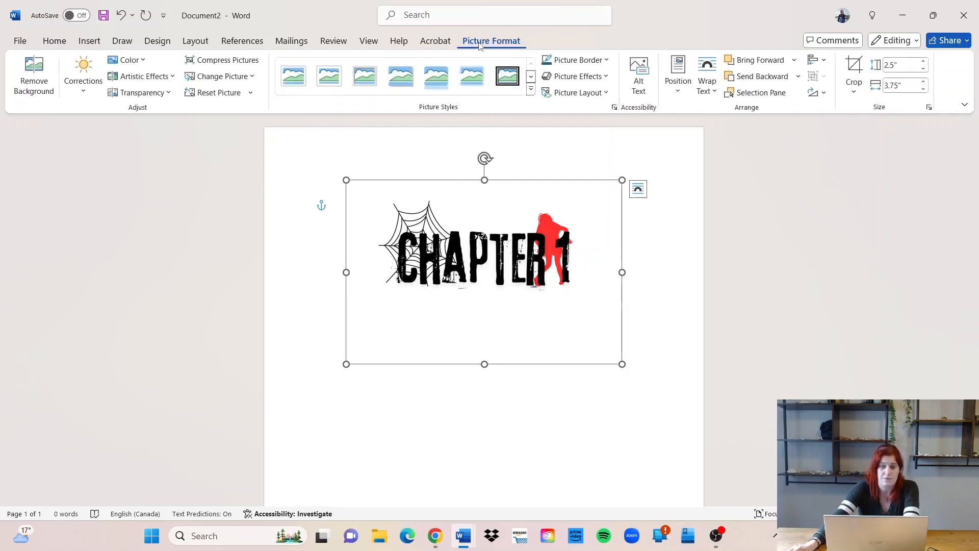
{"action": "left_click", "coordinate": [716, 90]}
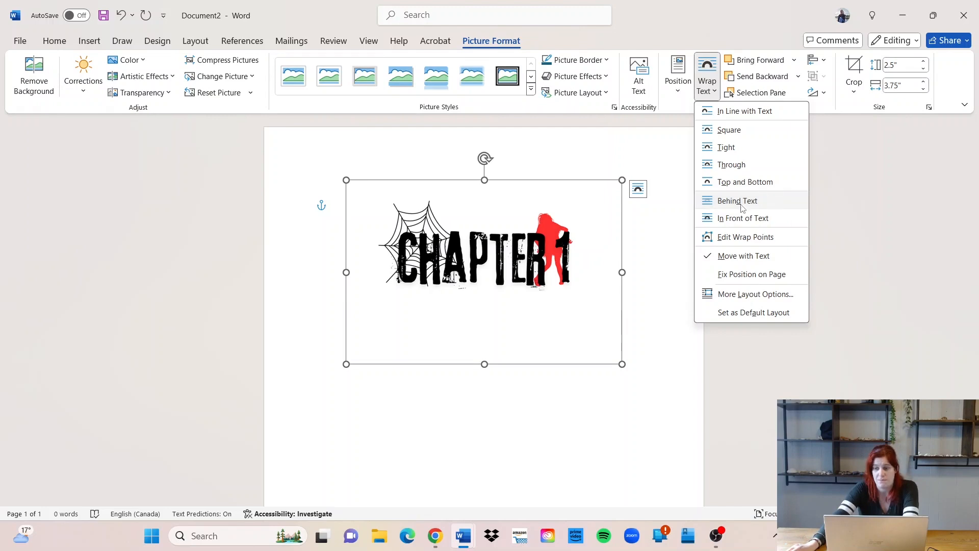
{"action": "left_click", "coordinate": [759, 203]}
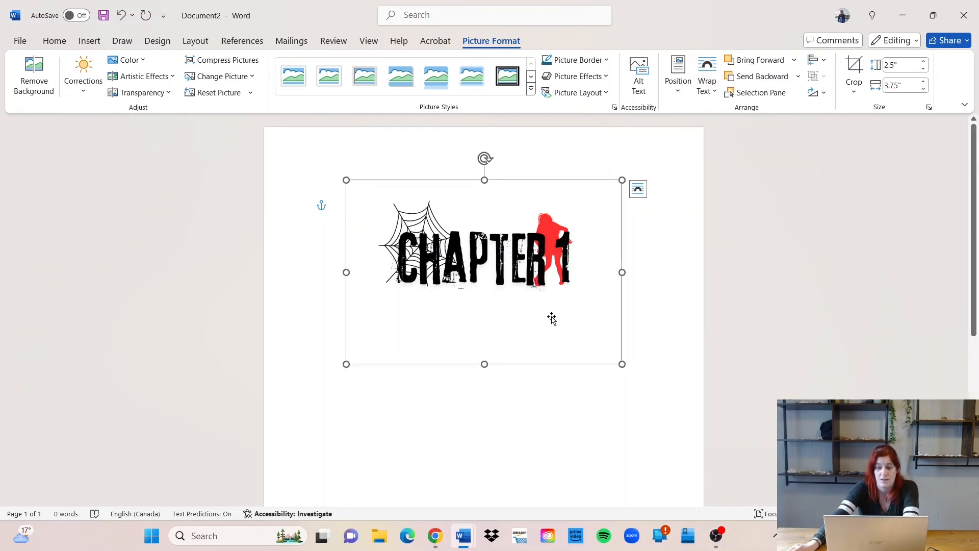
{"action": "left_click", "coordinate": [630, 357]}
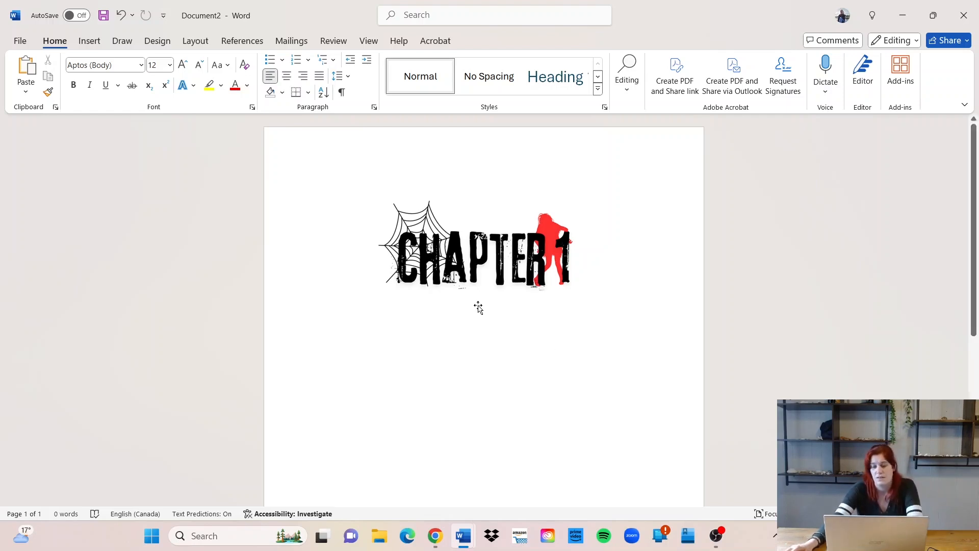
Browse the preset picture styles for the heading picture and preview a framed one.
{"action": "left_click", "coordinate": [470, 256]}
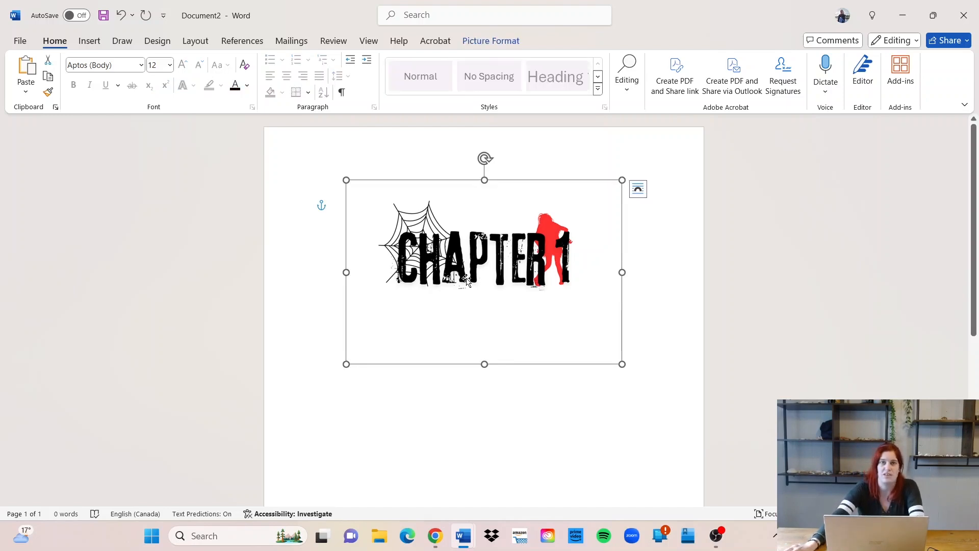
{"action": "left_click", "coordinate": [481, 45]}
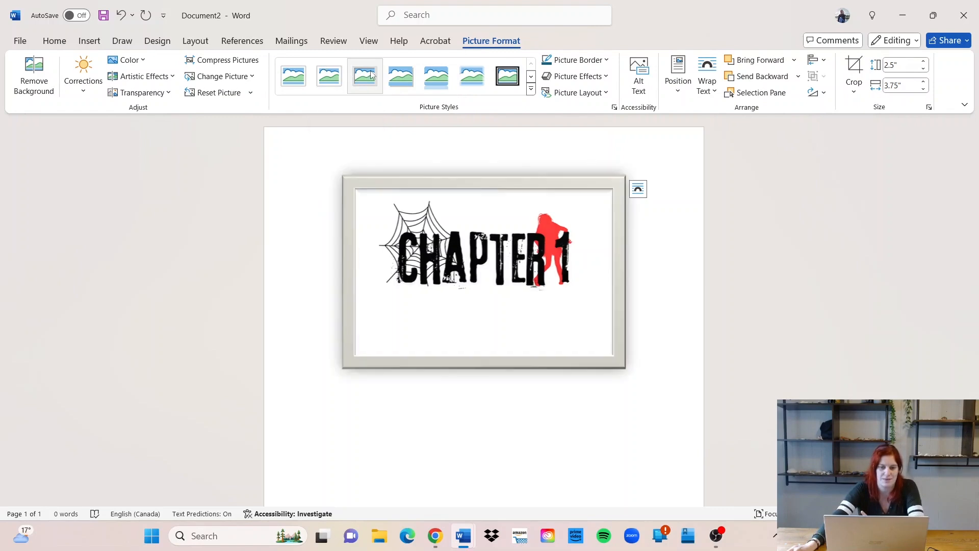
{"action": "left_click", "coordinate": [531, 76]}
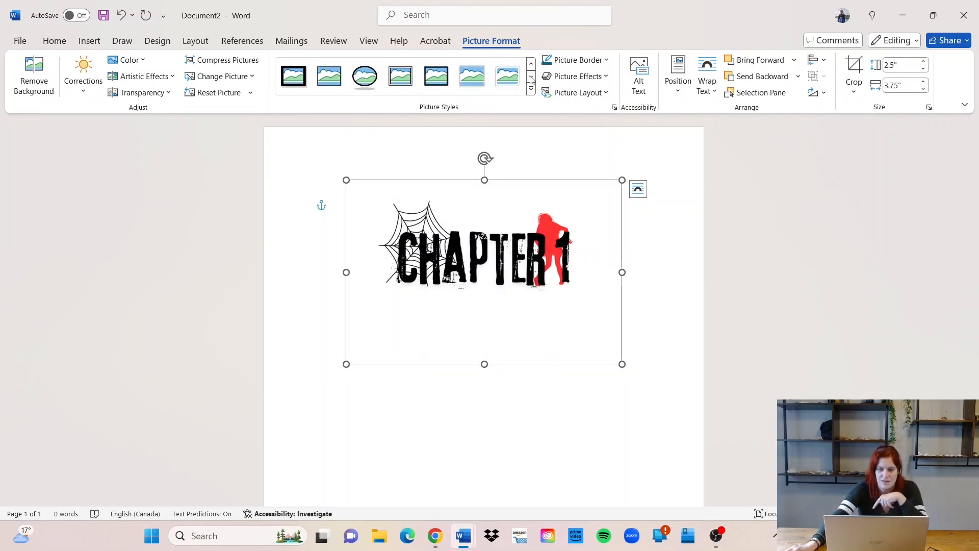
{"action": "left_click", "coordinate": [531, 78]}
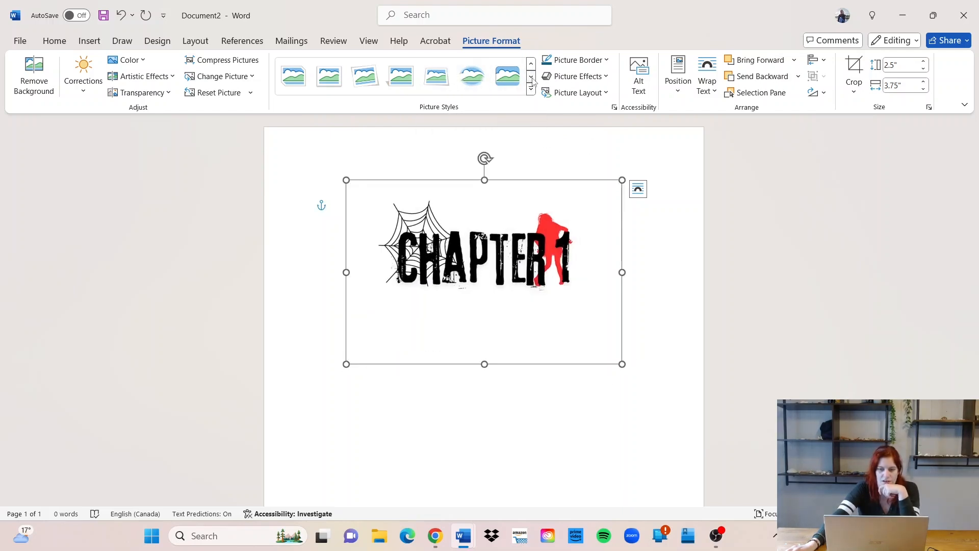
Apply the "Relaxed Perspective, White" picture style to the heading picture and deselect it.
{"action": "left_click", "coordinate": [532, 78]}
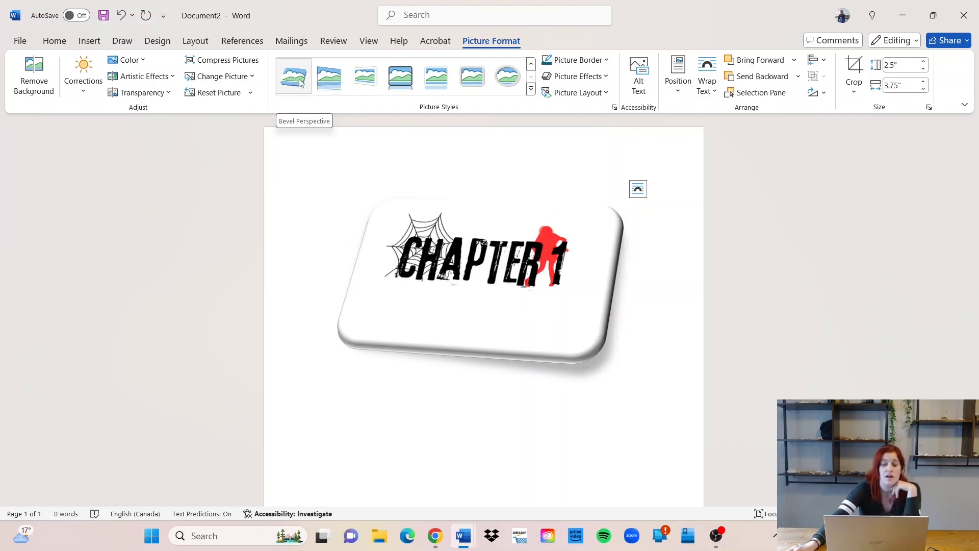
{"action": "left_click", "coordinate": [531, 89]}
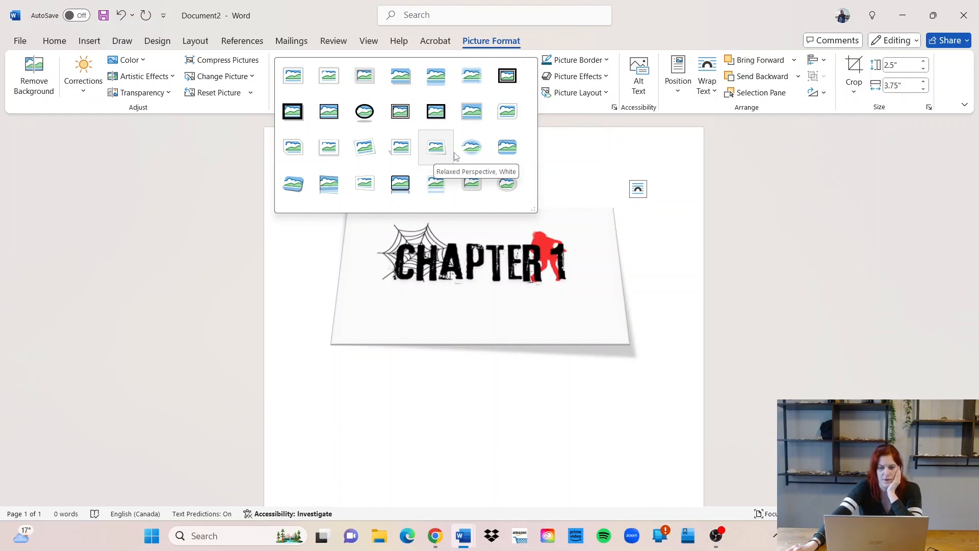
{"action": "left_click", "coordinate": [439, 149]}
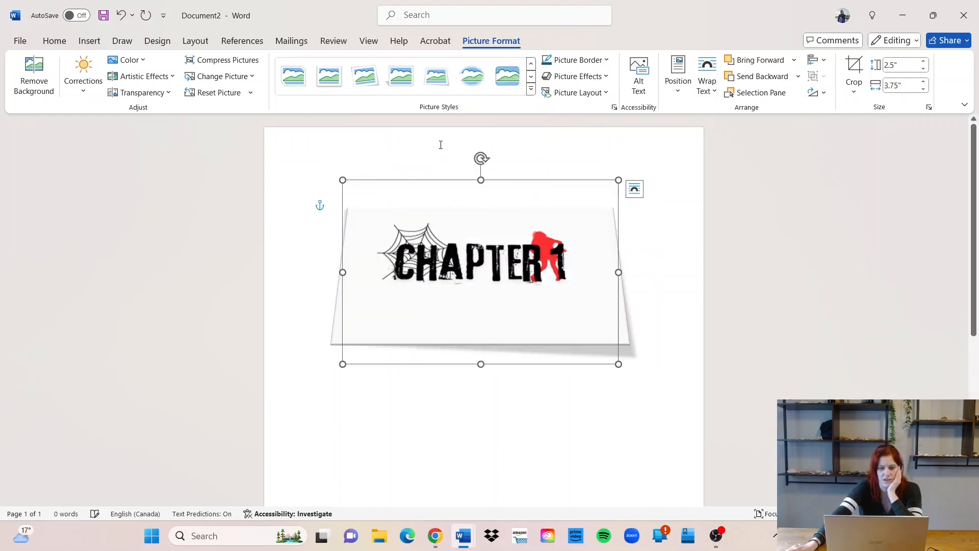
{"action": "left_click", "coordinate": [650, 316]}
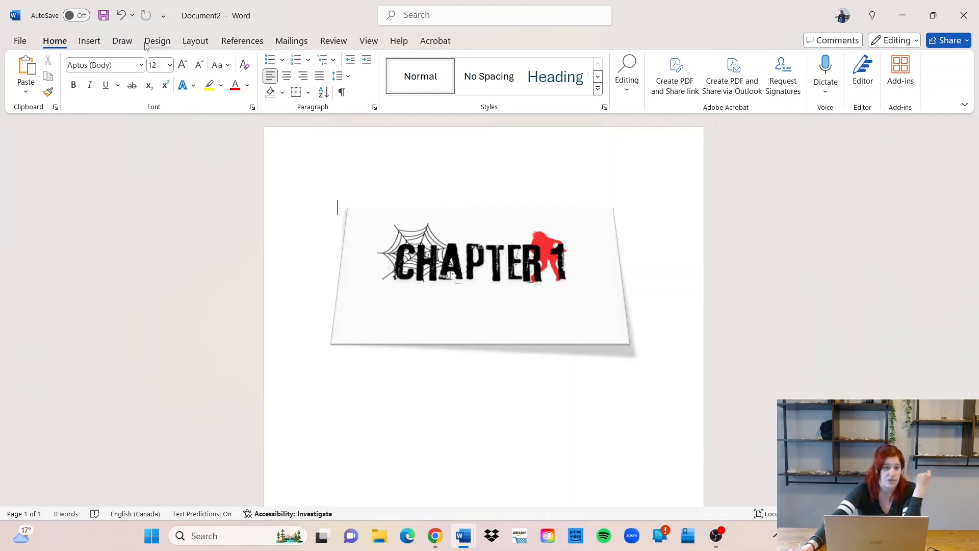
Show the Navigation Pane to check the document's headings and close it again.
{"action": "left_click", "coordinate": [192, 42]}
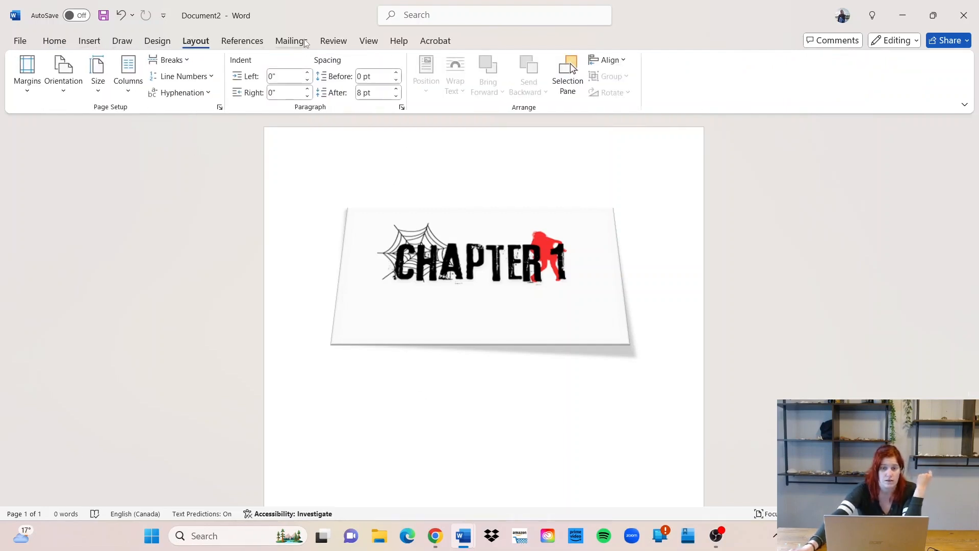
{"action": "left_click", "coordinate": [365, 41]}
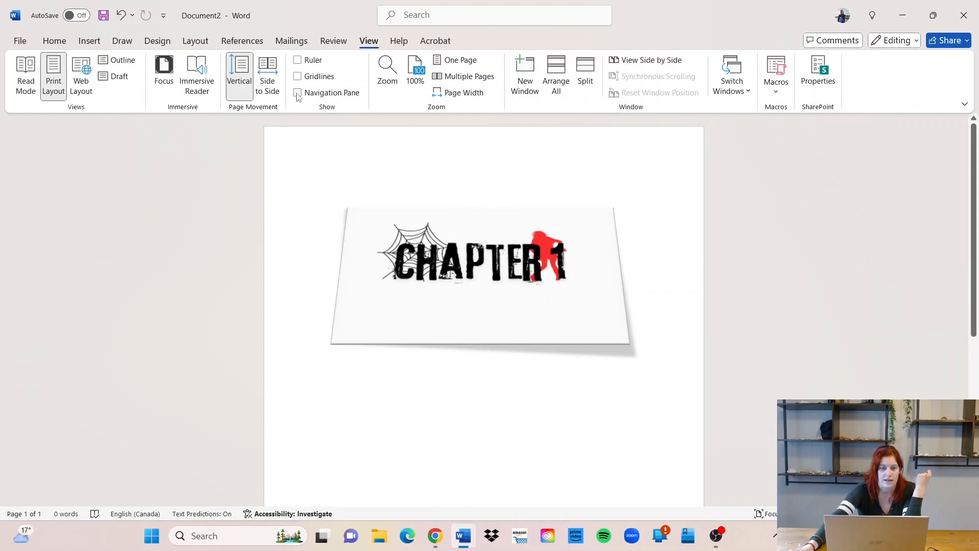
{"action": "left_click", "coordinate": [297, 93]}
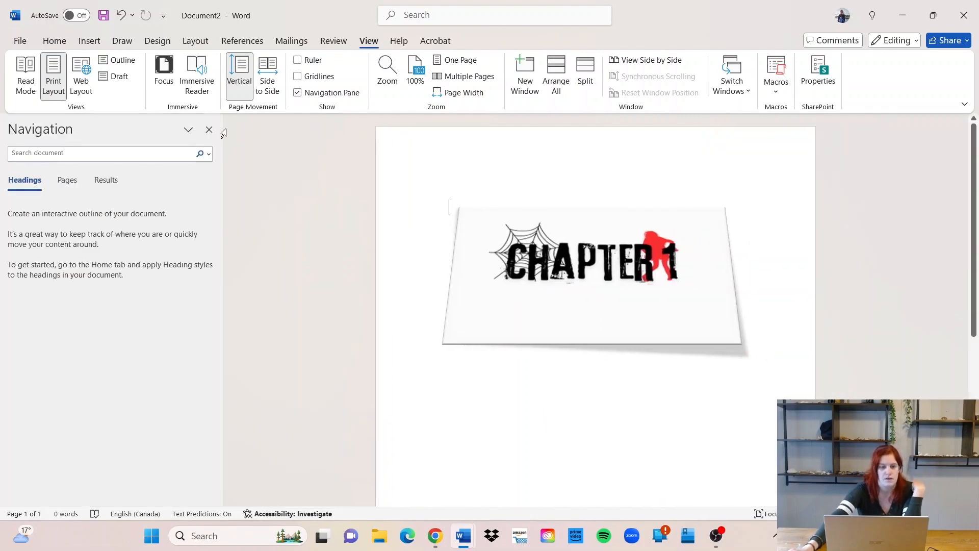
{"action": "left_click", "coordinate": [209, 131]}
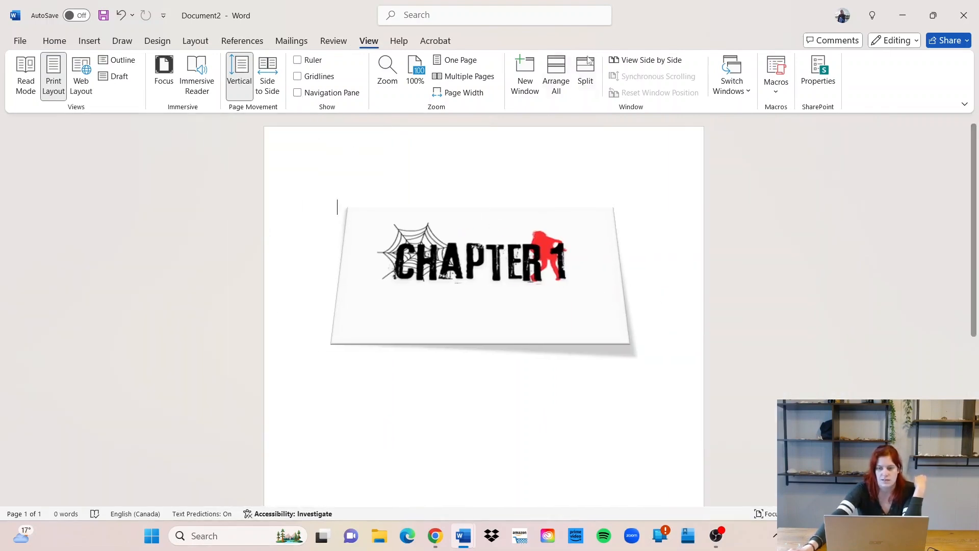
Set the heading picture's text wrapping to In Front of Text.
{"action": "left_click", "coordinate": [423, 290]}
{"action": "left_click", "coordinate": [490, 41]}
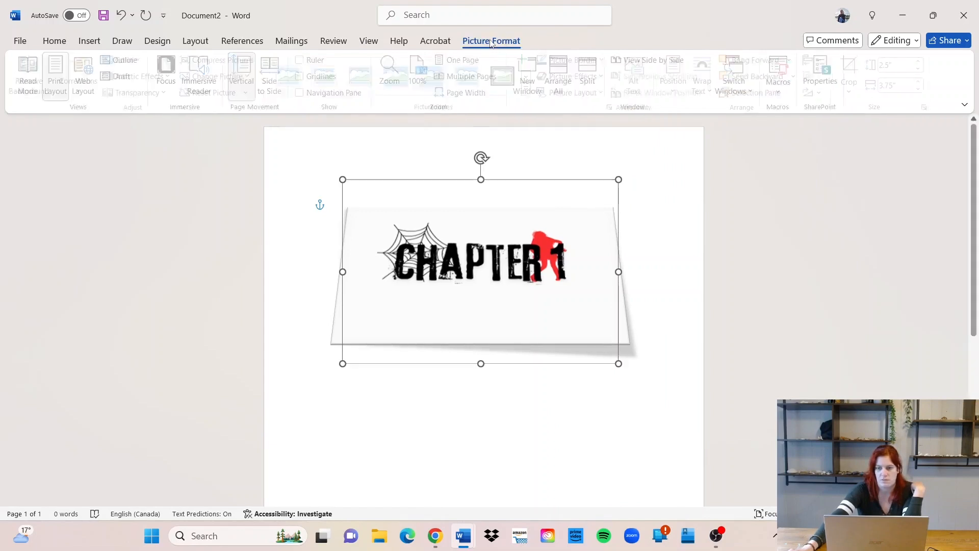
{"action": "left_click", "coordinate": [708, 91]}
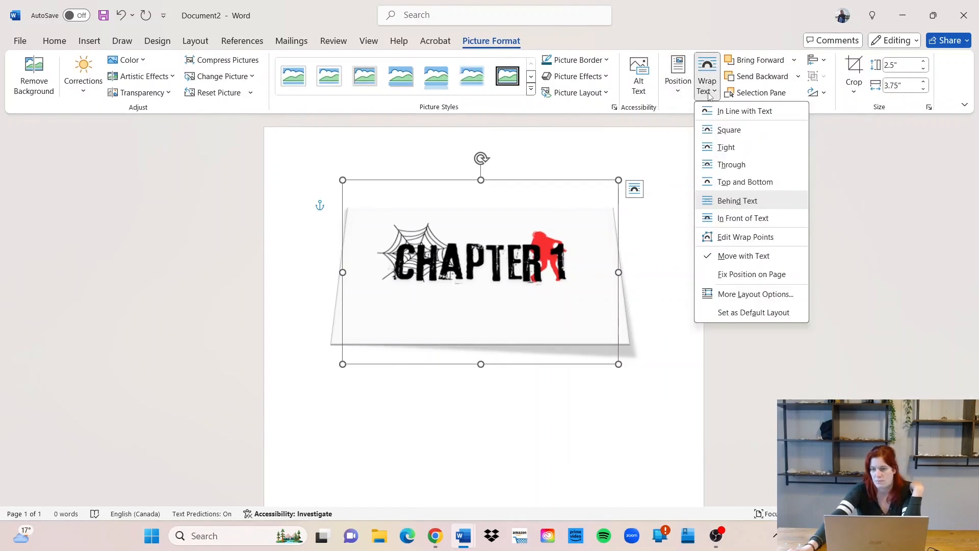
{"action": "left_click", "coordinate": [753, 219]}
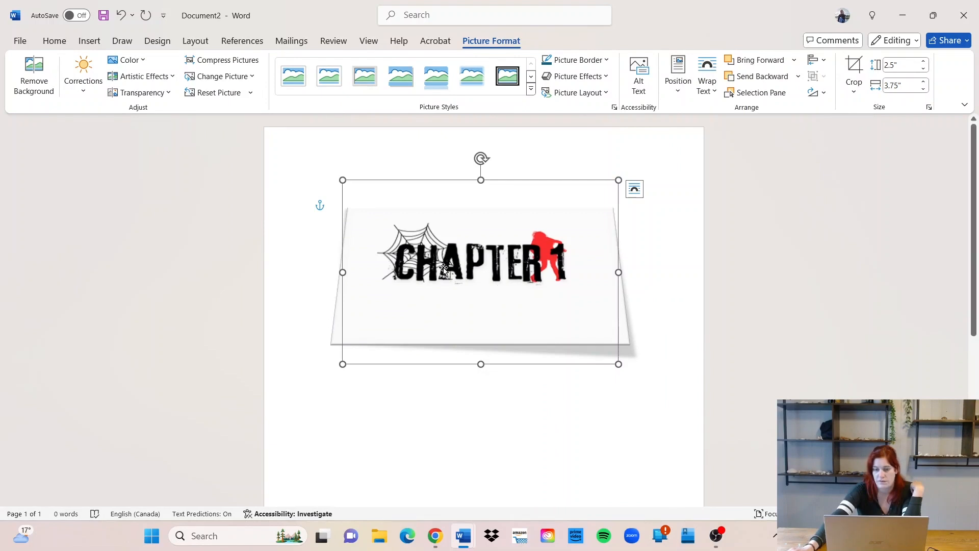
Add the text "CHAPTER 1" in the Heading 1 style behind the picture and centre it.
{"action": "left_click", "coordinate": [373, 206]}
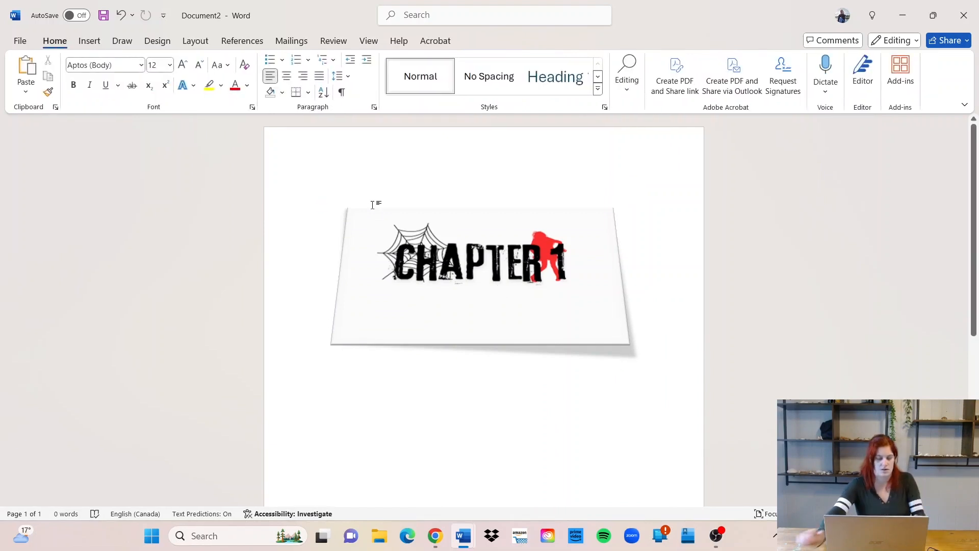
{"action": "left_click", "coordinate": [556, 78]}
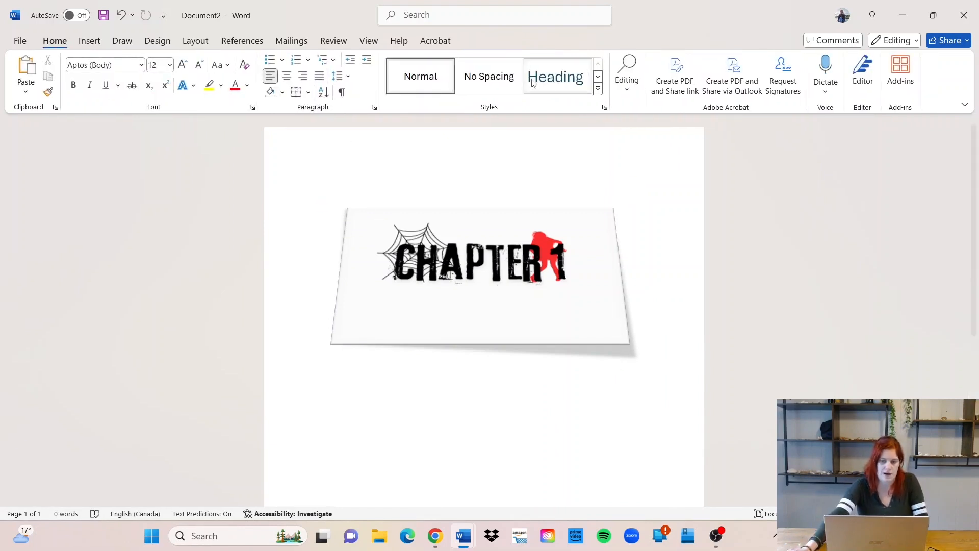
{"action": "key", "text": "Caps_Lock"}
{"action": "type", "text": "C"}
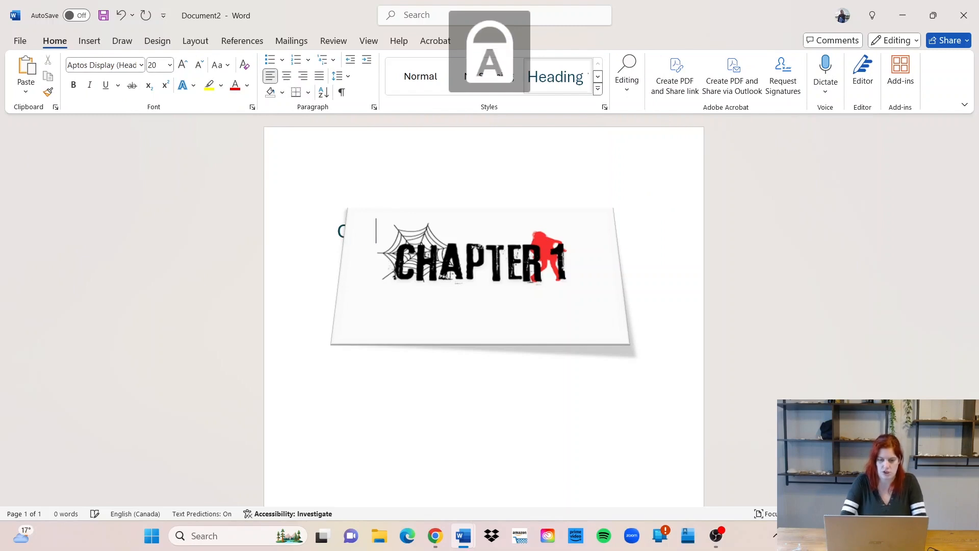
{"action": "type", "text": "HAPE"}
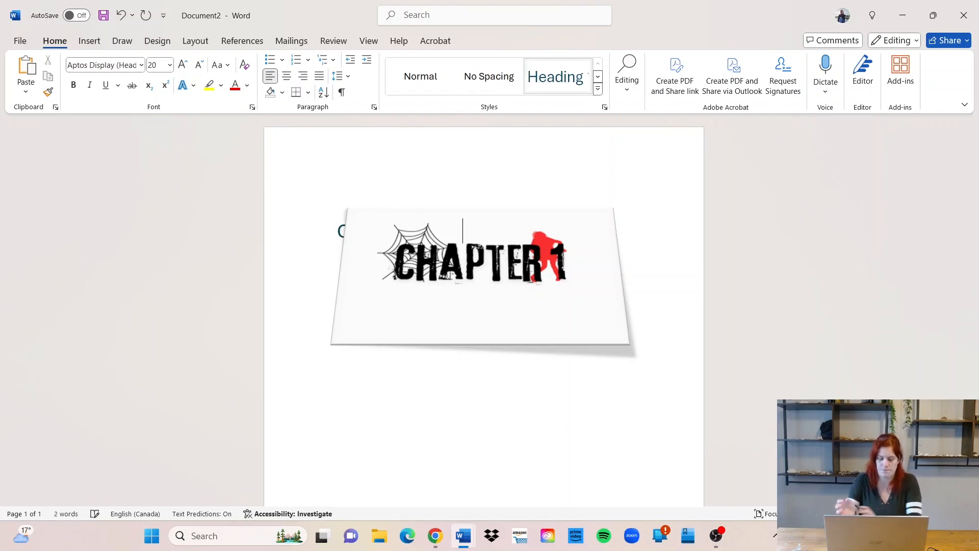
{"action": "key", "text": "ctrl+e"}
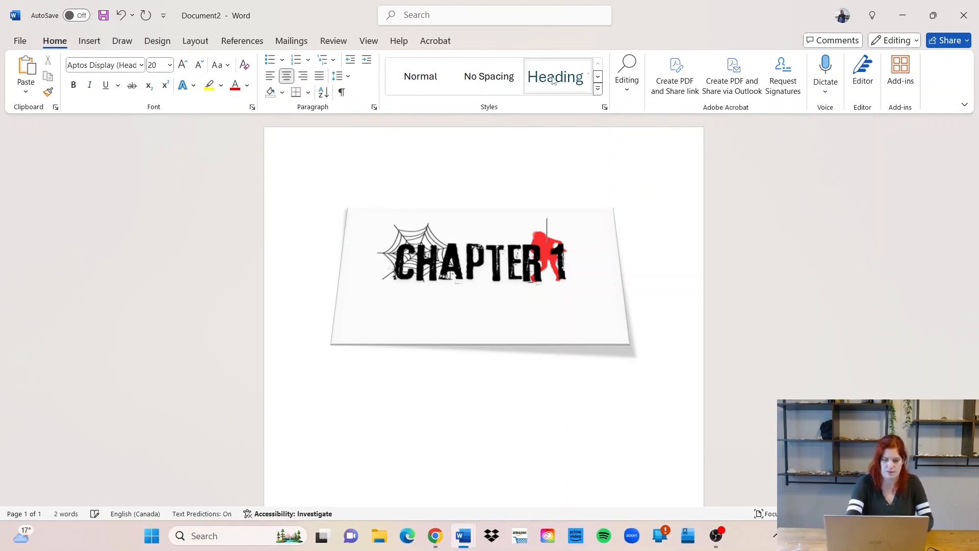